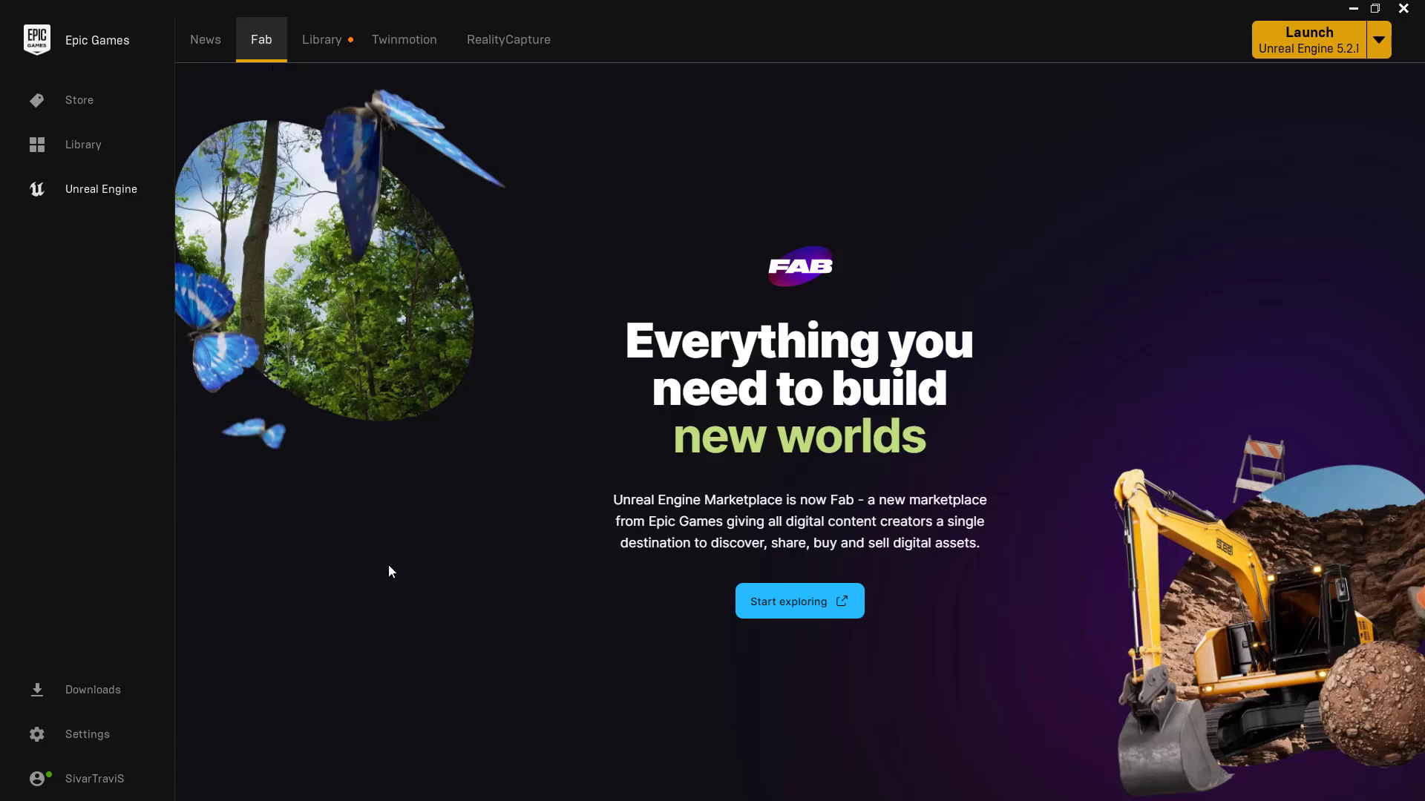
Step: Start exploring Fab from the launcher's Fab tab
{"action": "left_click", "coordinate": [797, 602]}
Step: Go to the Unreal Engine library and search the Fab Library for 'fab'
{"action": "left_click", "coordinate": [332, 45]}
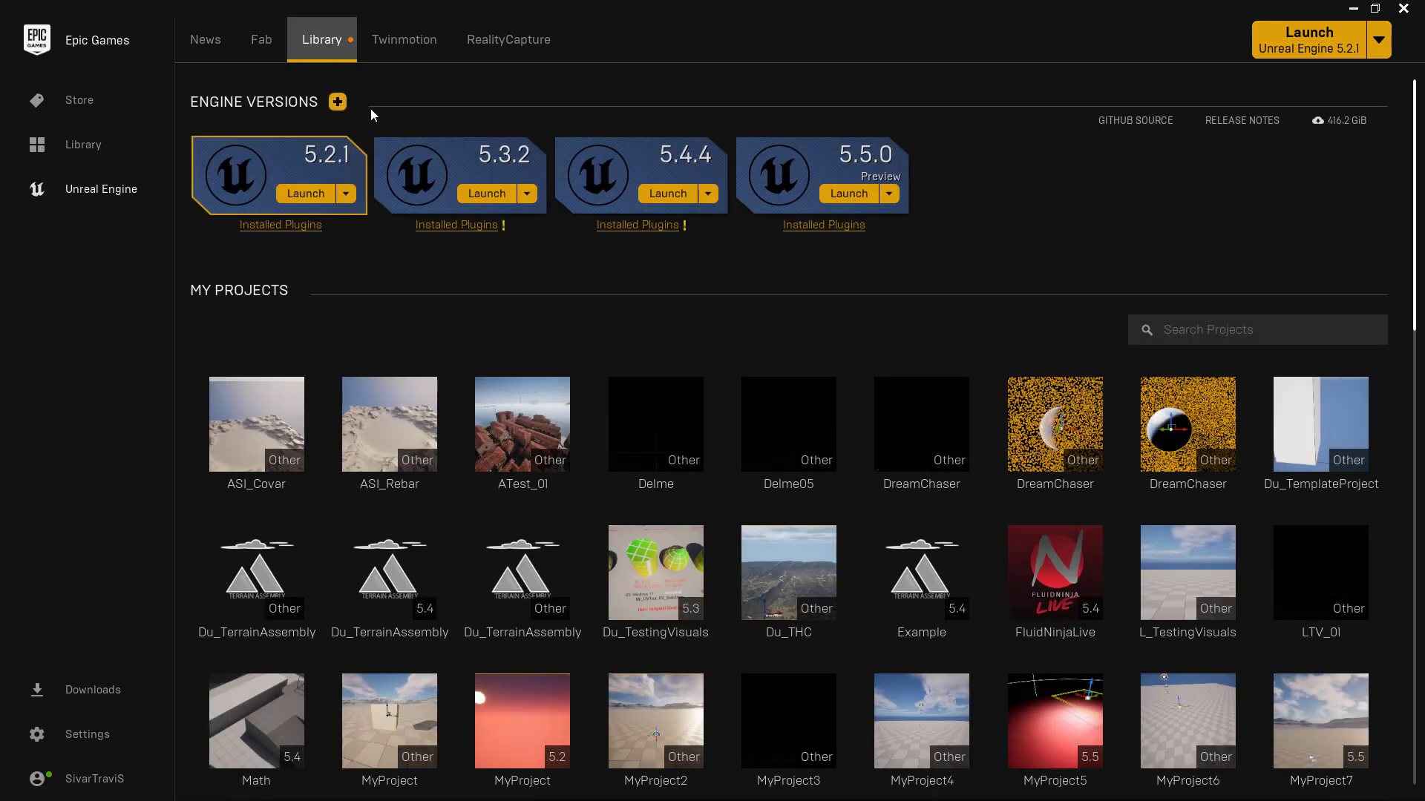
{"action": "scroll", "coordinate": [531, 484], "scroll_direction": "down", "scroll_amount": 2}
{"action": "scroll", "coordinate": [528, 482], "scroll_direction": "down", "scroll_amount": 2}
{"action": "scroll", "coordinate": [529, 482], "scroll_direction": "down", "scroll_amount": 3}
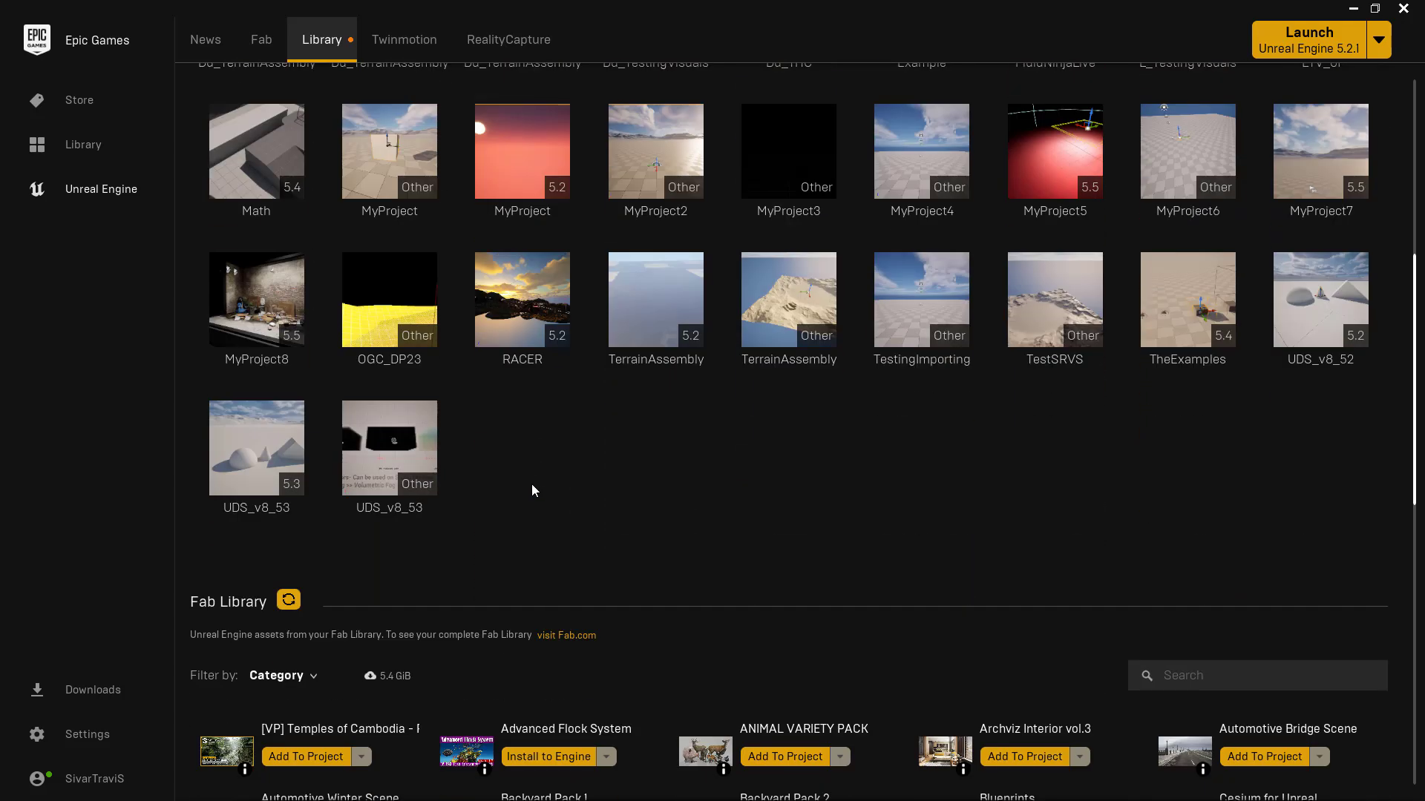
{"action": "scroll", "coordinate": [545, 479], "scroll_direction": "down", "scroll_amount": 2}
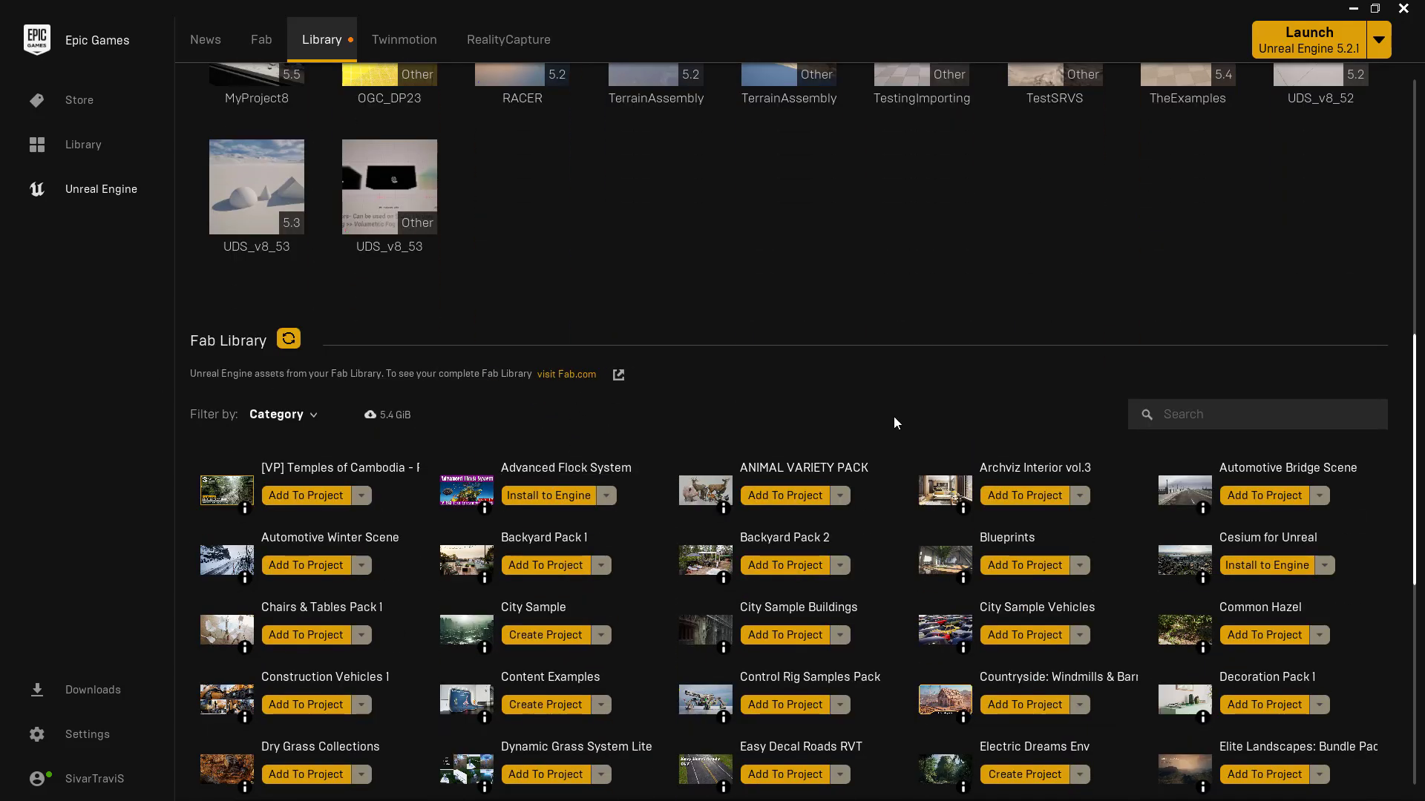
{"action": "scroll", "coordinate": [891, 513], "scroll_direction": "down", "scroll_amount": 1}
{"action": "scroll", "coordinate": [888, 604], "scroll_direction": "down", "scroll_amount": 2}
{"action": "scroll", "coordinate": [887, 605], "scroll_direction": "down", "scroll_amount": 1}
{"action": "scroll", "coordinate": [886, 604], "scroll_direction": "down", "scroll_amount": 1}
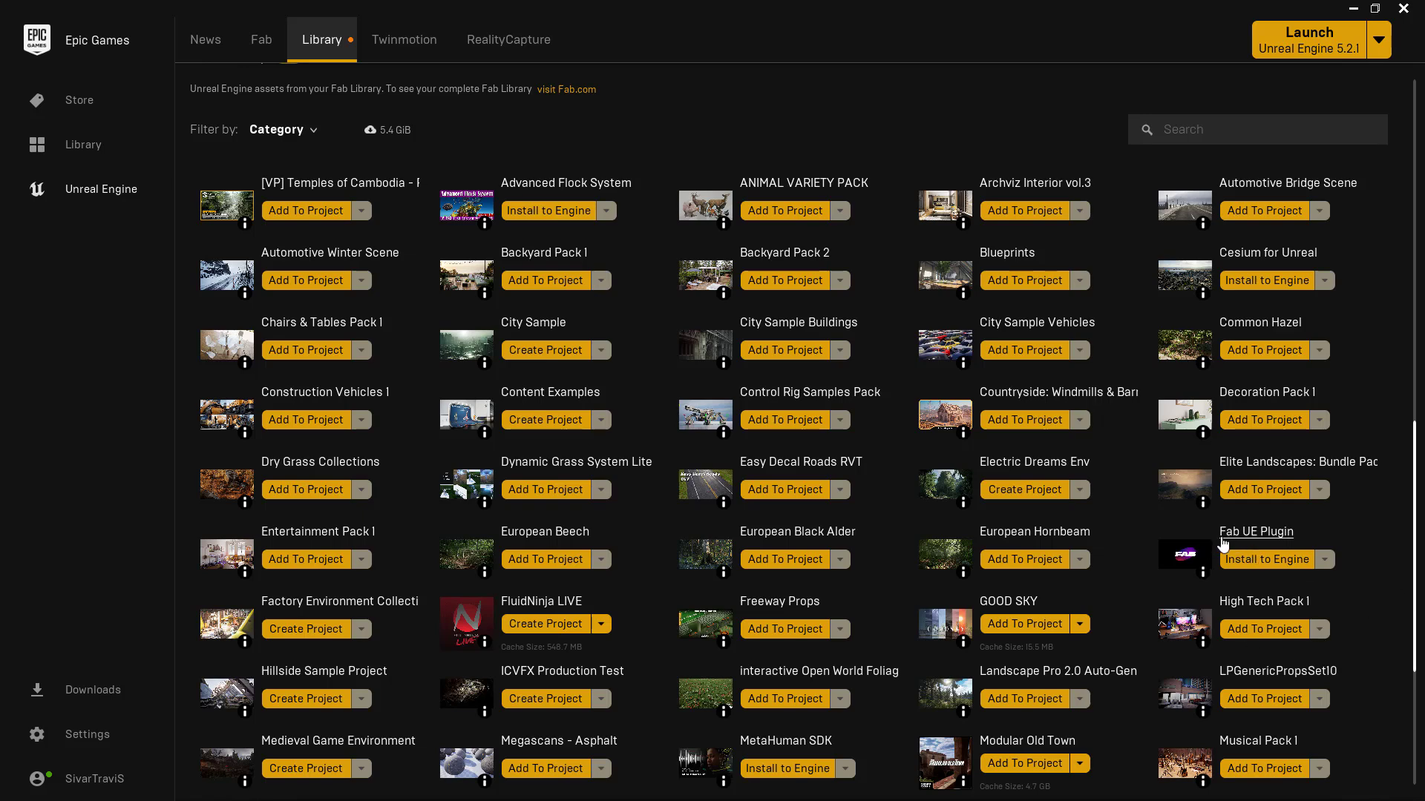
{"action": "scroll", "coordinate": [1353, 539], "scroll_direction": "up", "scroll_amount": 1}
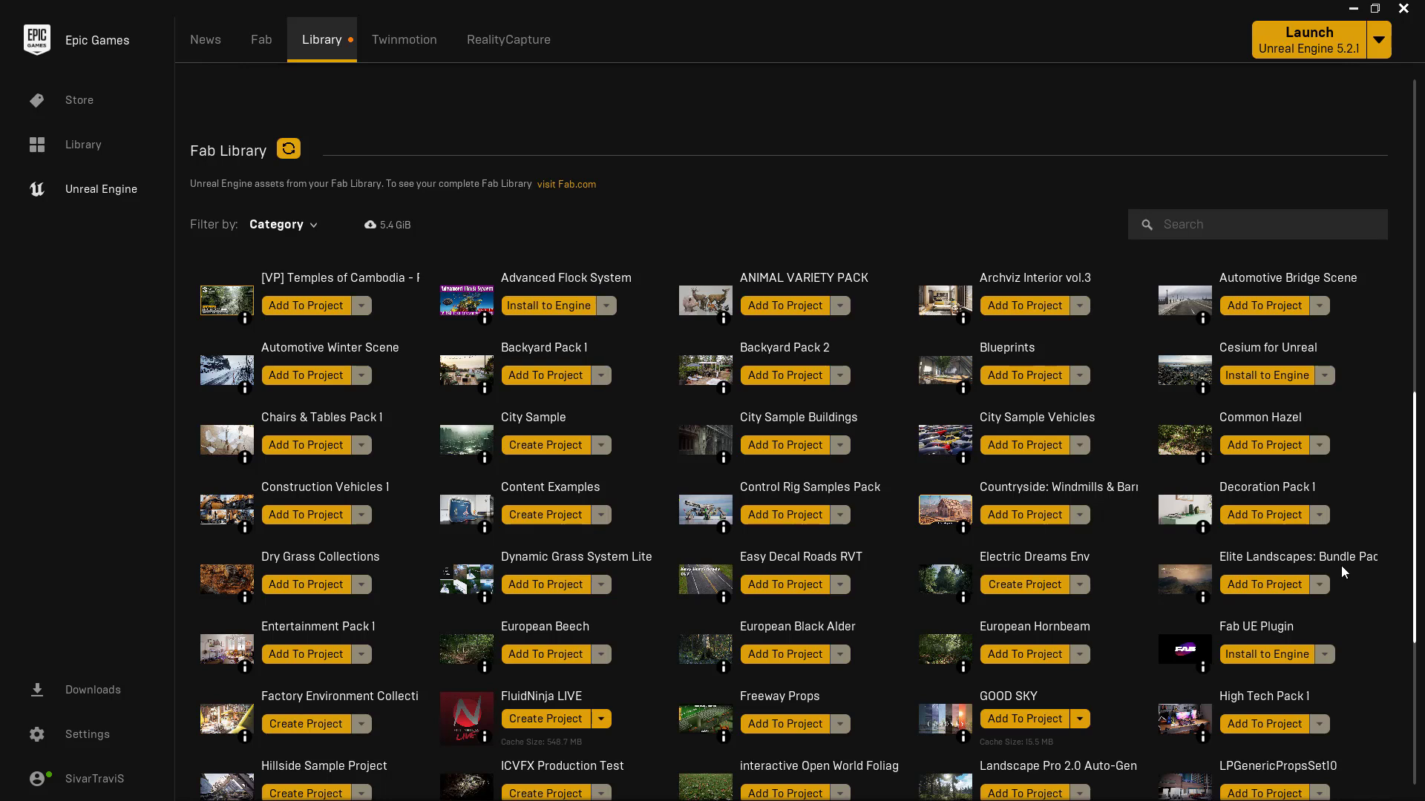
{"action": "left_click", "coordinate": [1224, 234]}
{"action": "type", "text": "fab"}
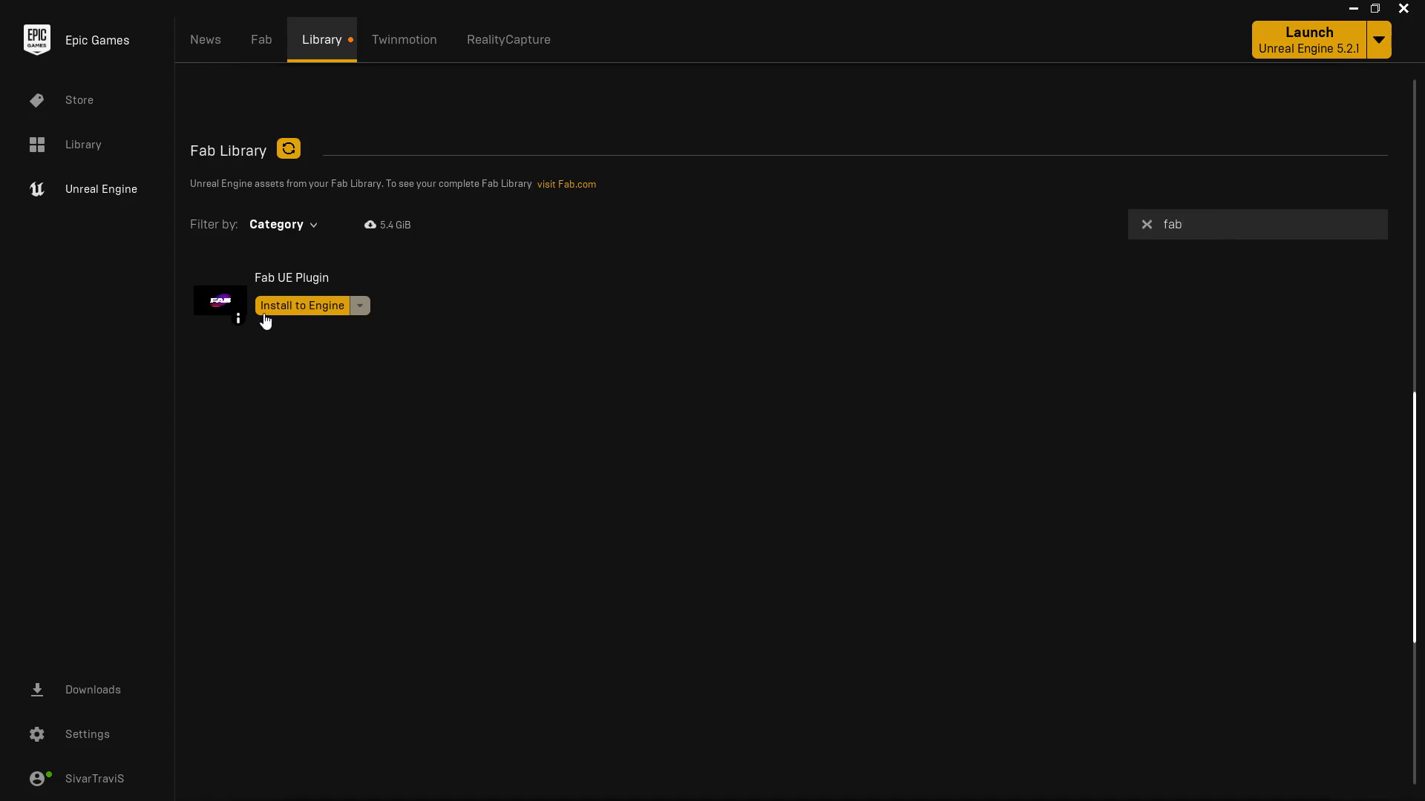
Step: Install the Fab UE Plugin to engine version 5.4 from the version dropdown
{"action": "left_click", "coordinate": [301, 307]}
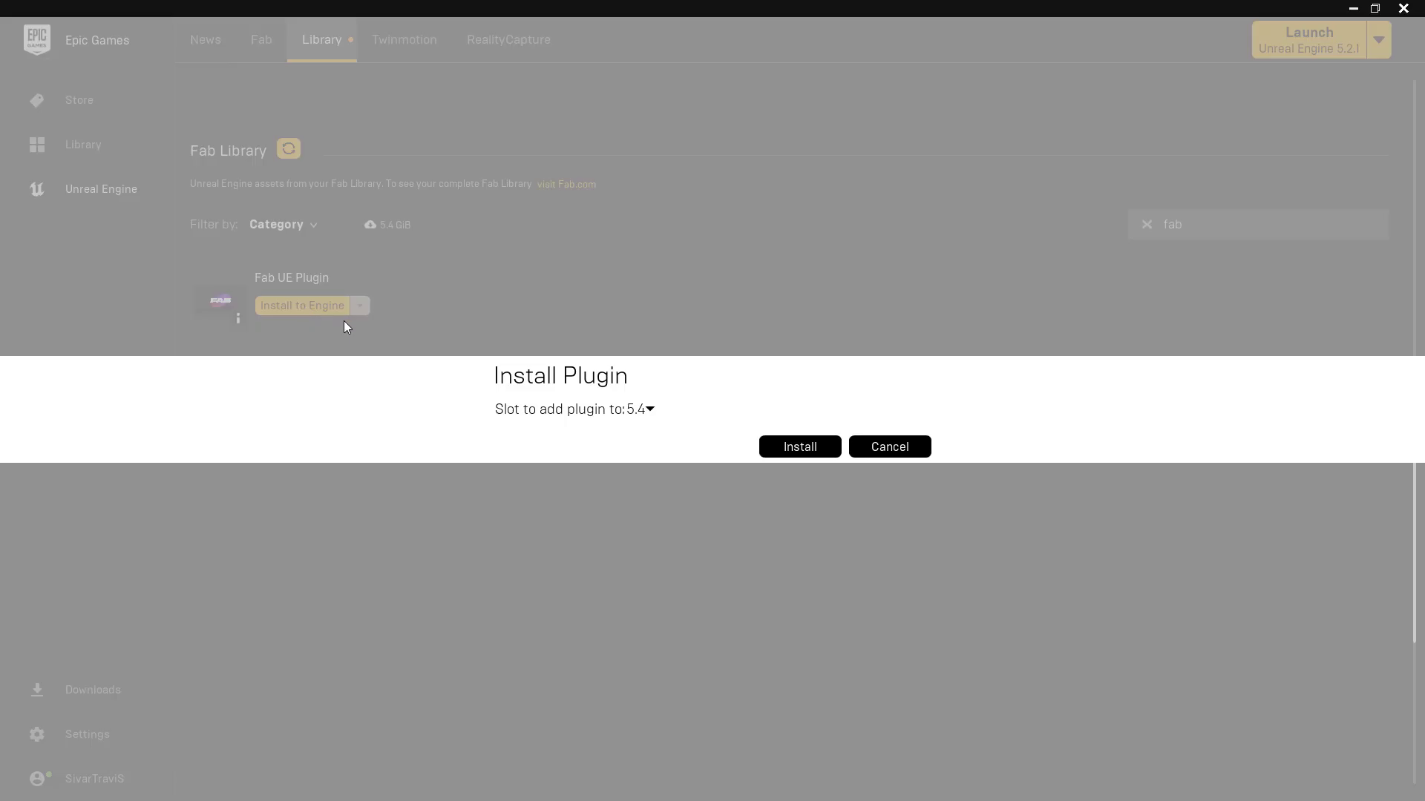
{"action": "left_click", "coordinate": [649, 410]}
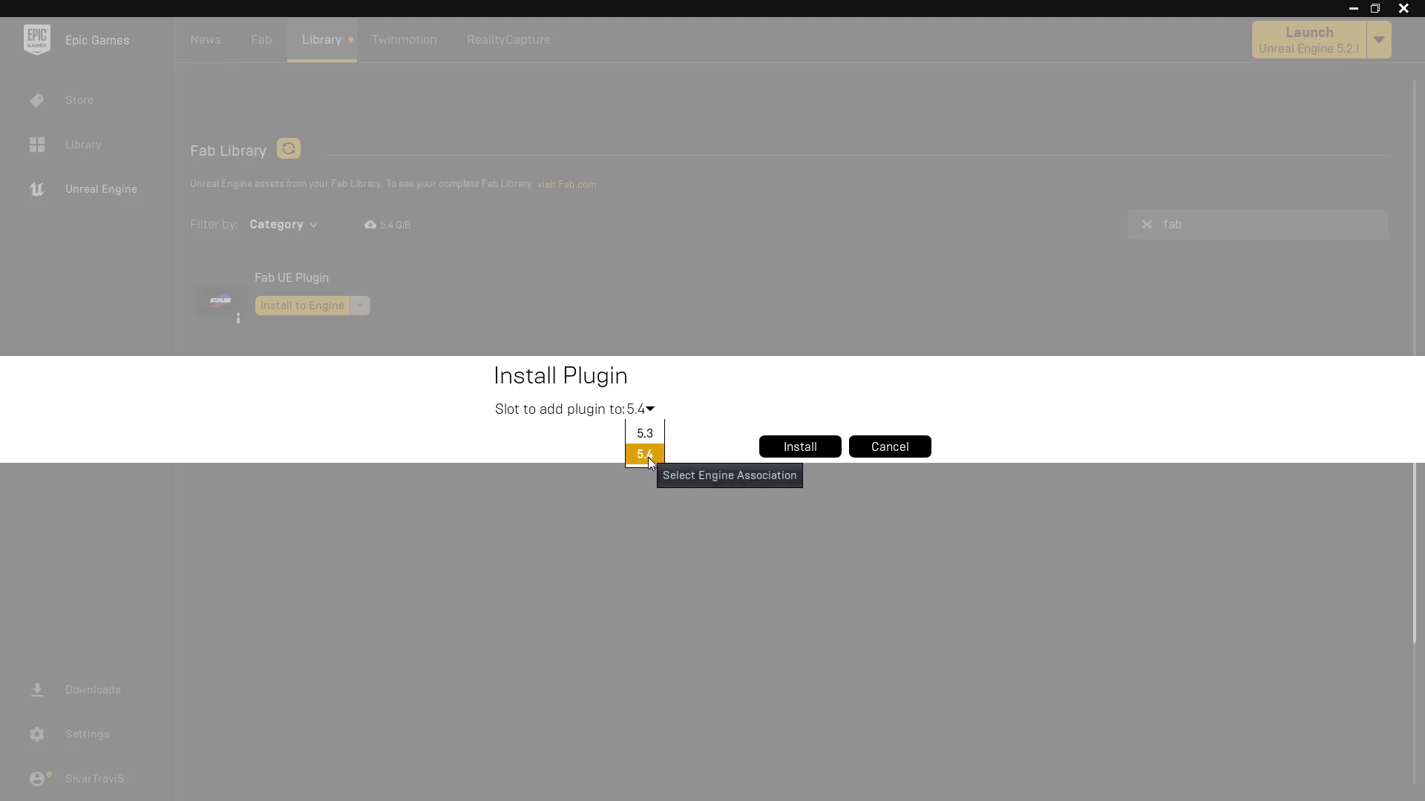
{"action": "left_click", "coordinate": [648, 458]}
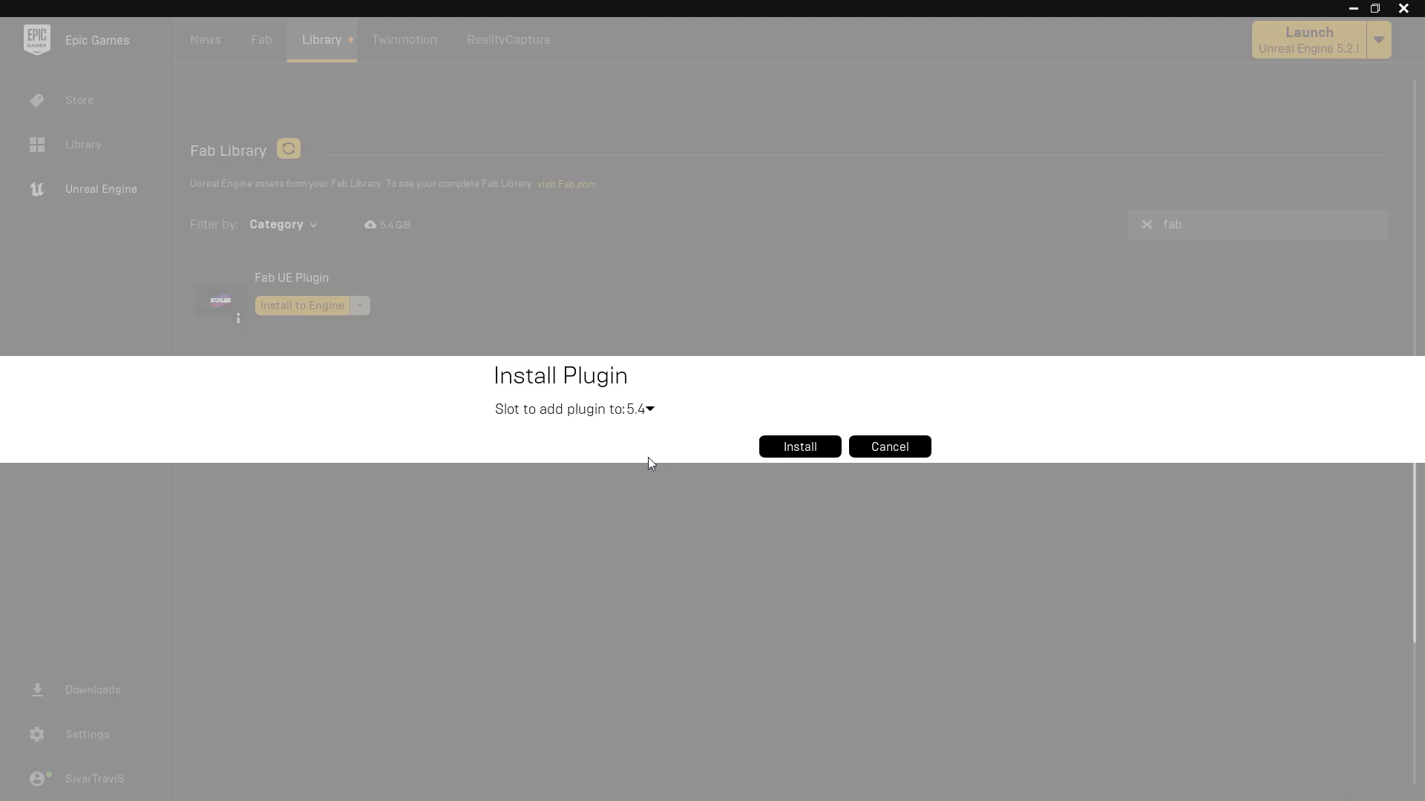
{"action": "left_click", "coordinate": [801, 449]}
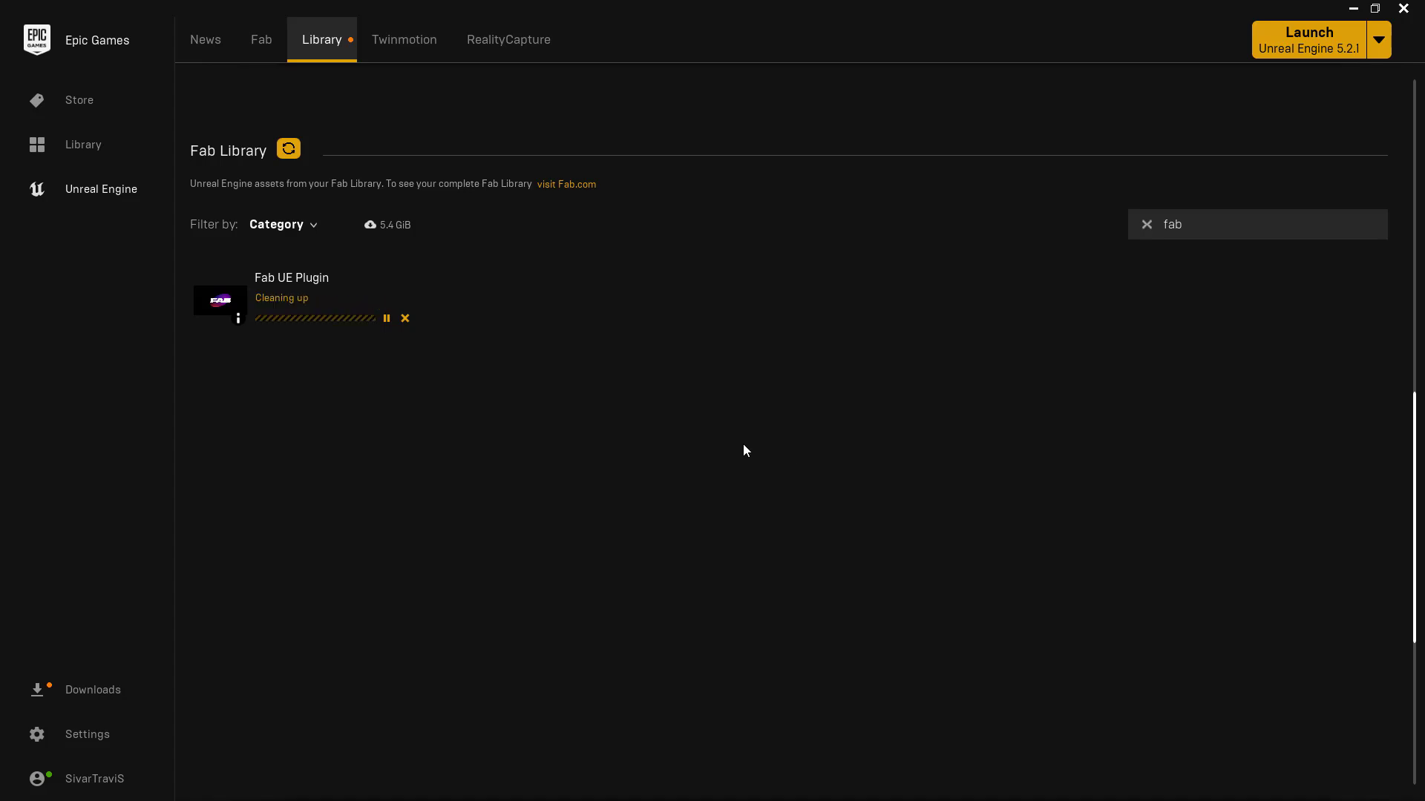
{"action": "scroll", "coordinate": [916, 472], "scroll_direction": "up", "scroll_amount": 3}
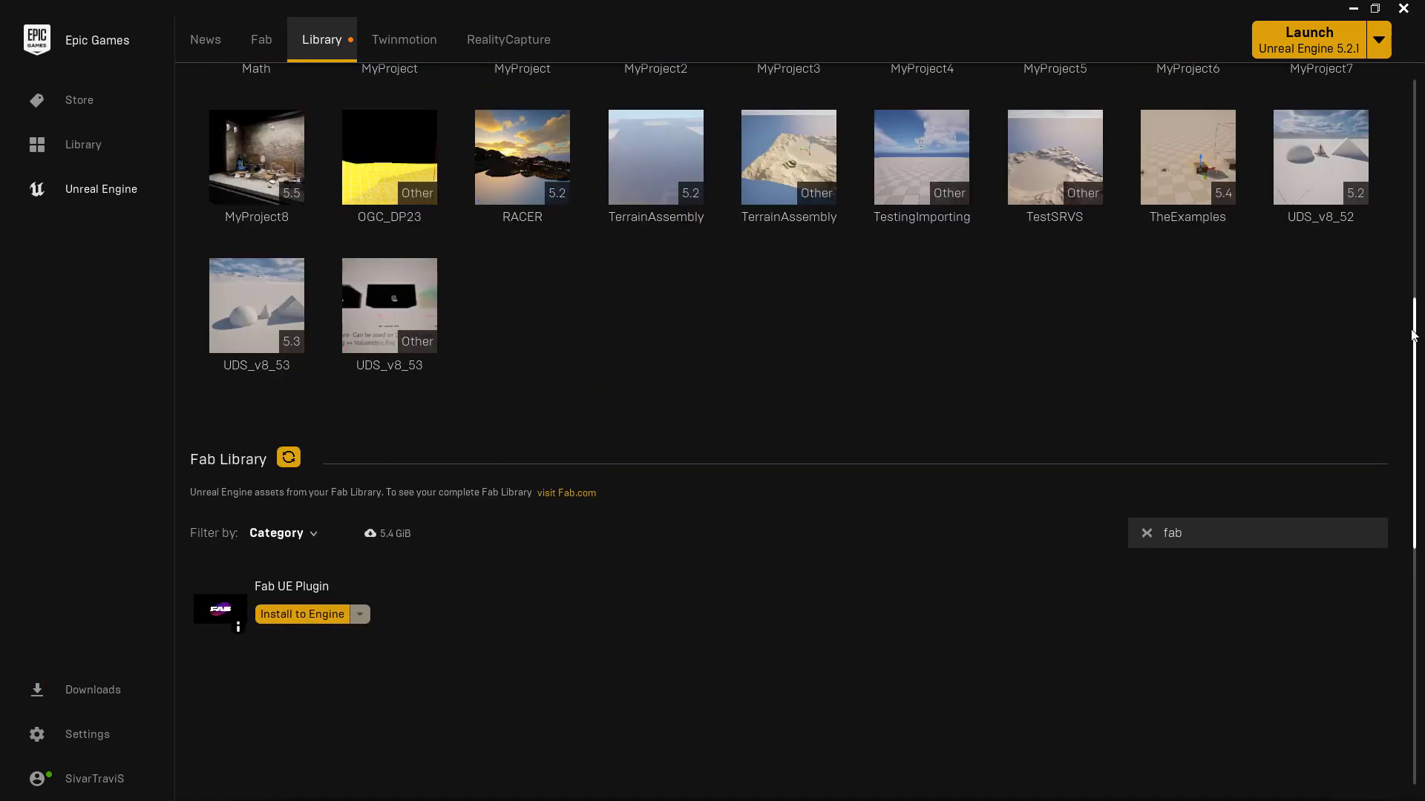
{"action": "left_click_drag", "start_coordinate": [1417, 340], "coordinate": [1407, 99]}
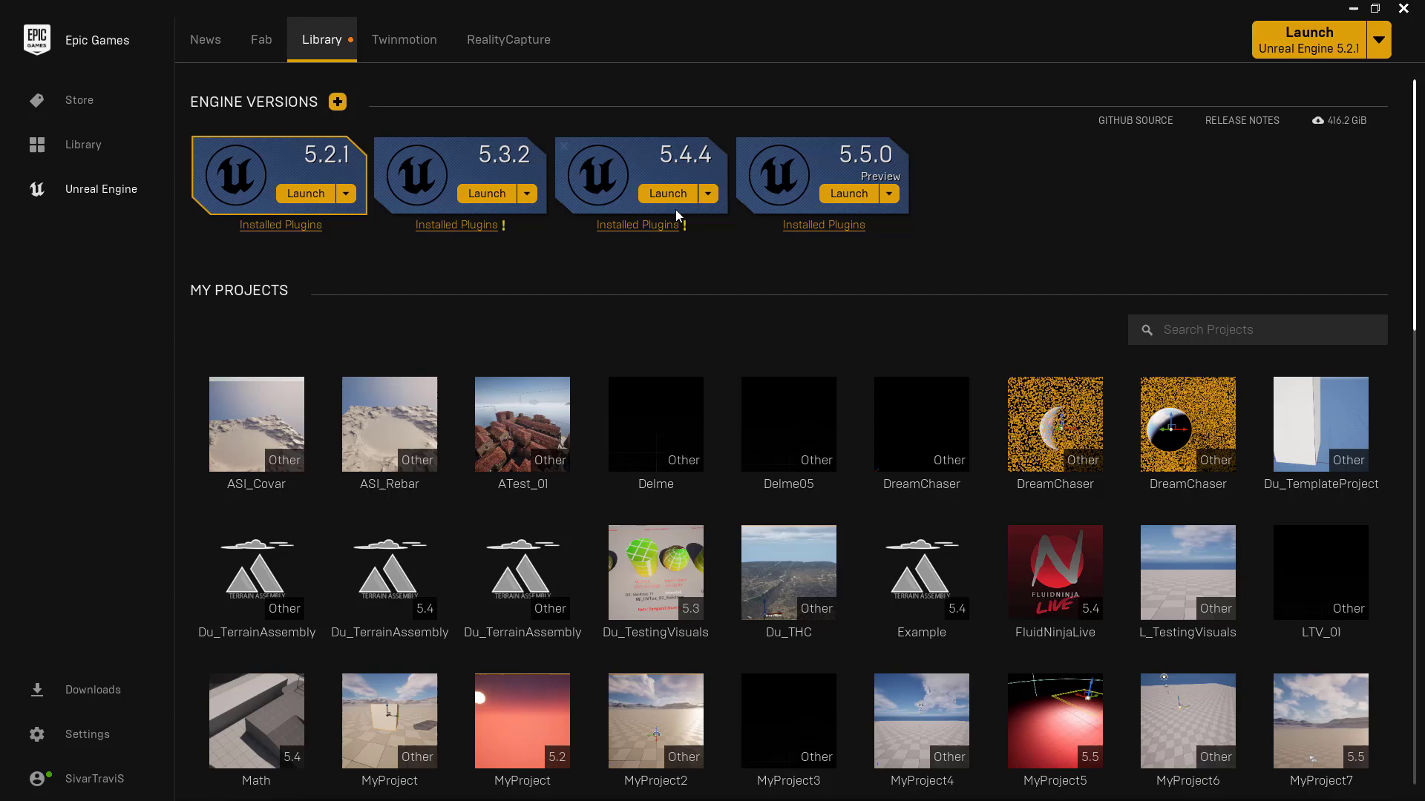
Step: Launch UE 5.4.4, create blank project MyProject9, and browse the Window and content menus
{"action": "left_click", "coordinate": [669, 193]}
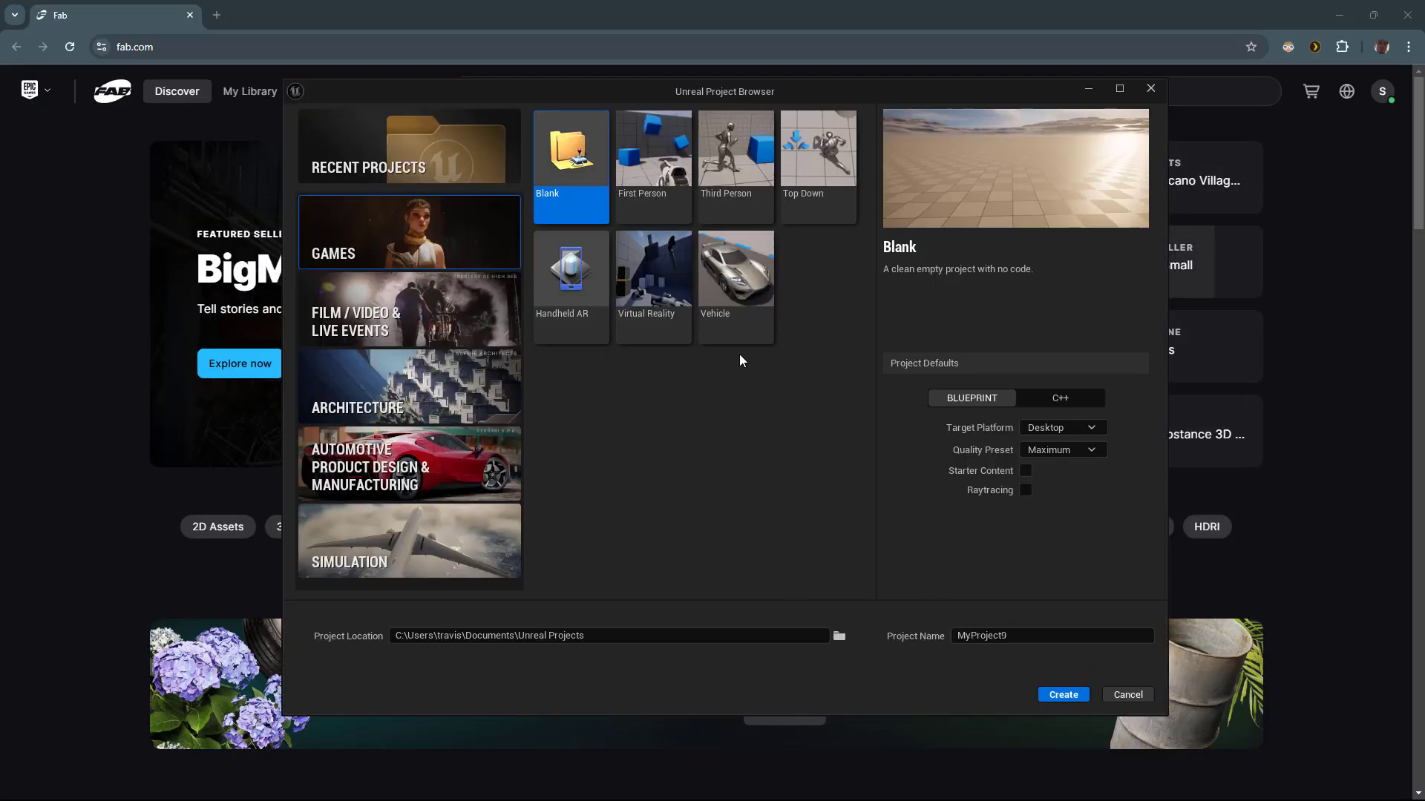
{"action": "left_click", "coordinate": [1057, 694]}
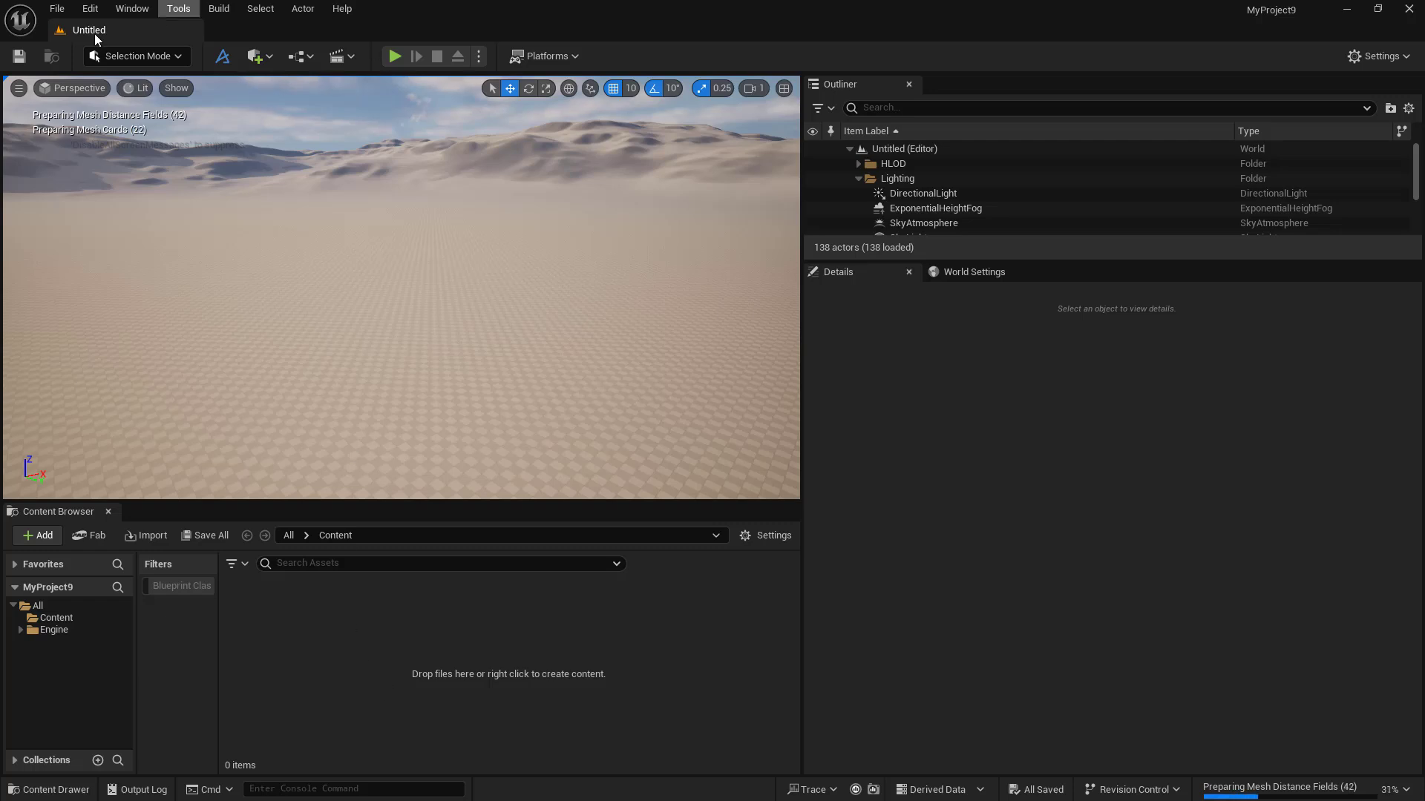
{"action": "left_click", "coordinate": [132, 8]}
{"action": "mouse_move", "coordinate": [179, 157]}
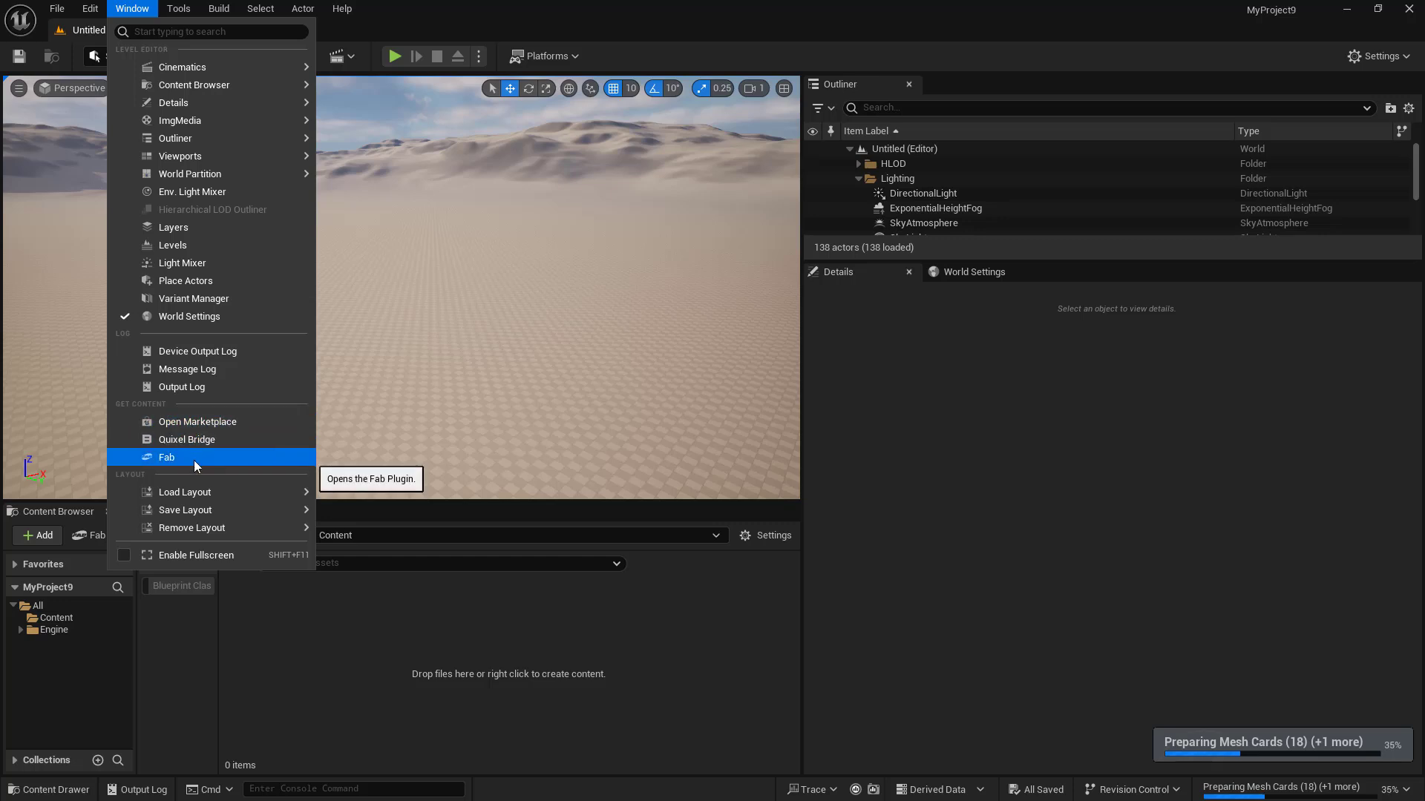
{"action": "left_click", "coordinate": [323, 686]}
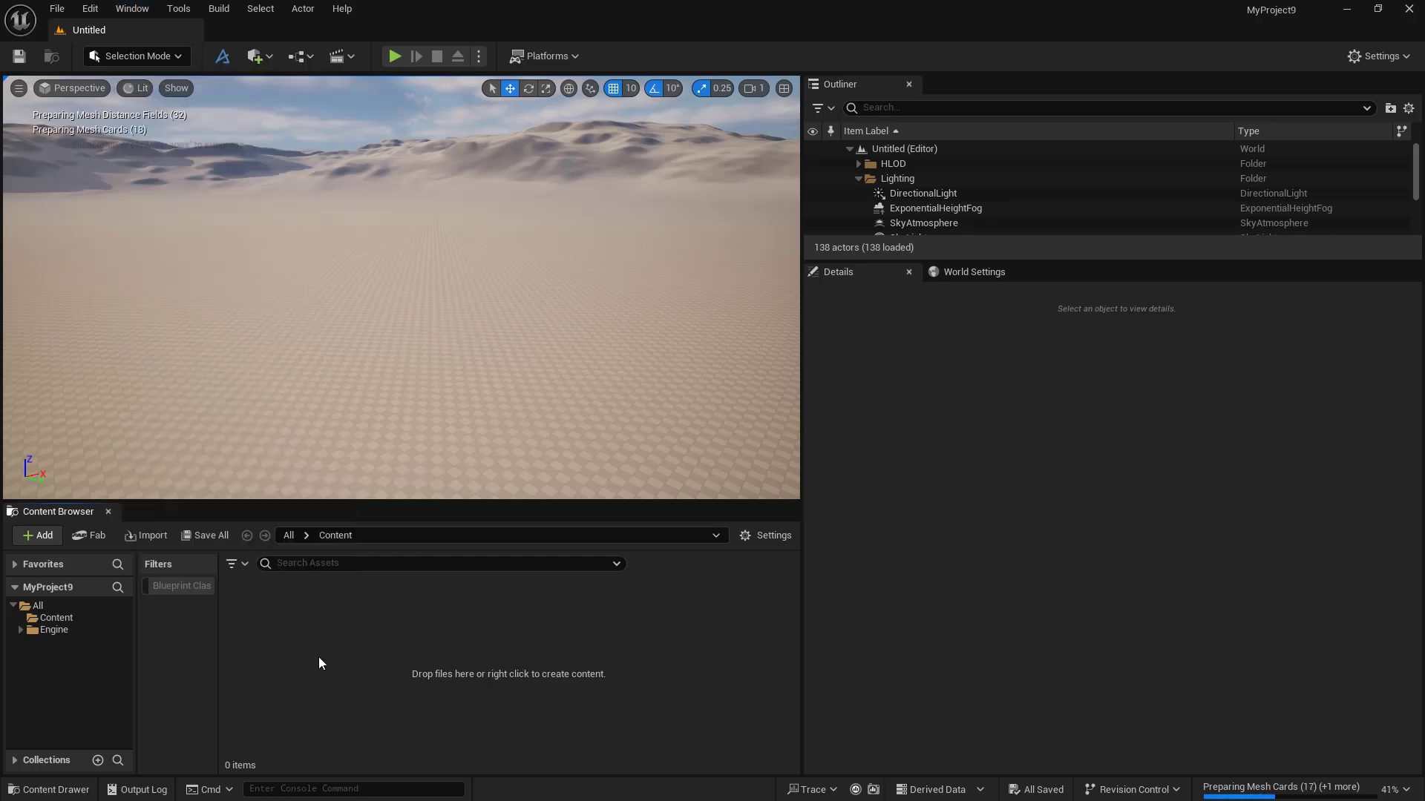
{"action": "right_click", "coordinate": [317, 658]}
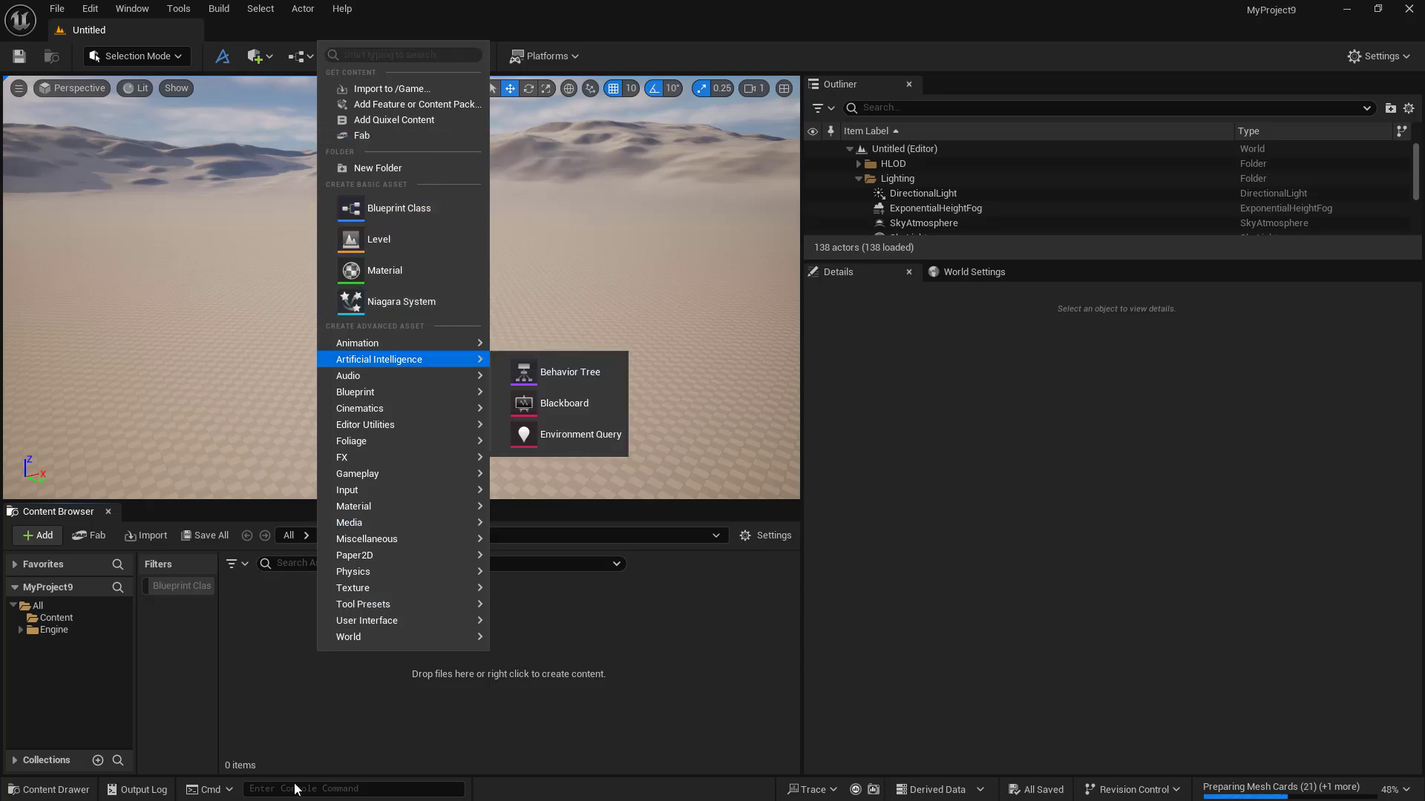
{"action": "left_click", "coordinate": [282, 599]}
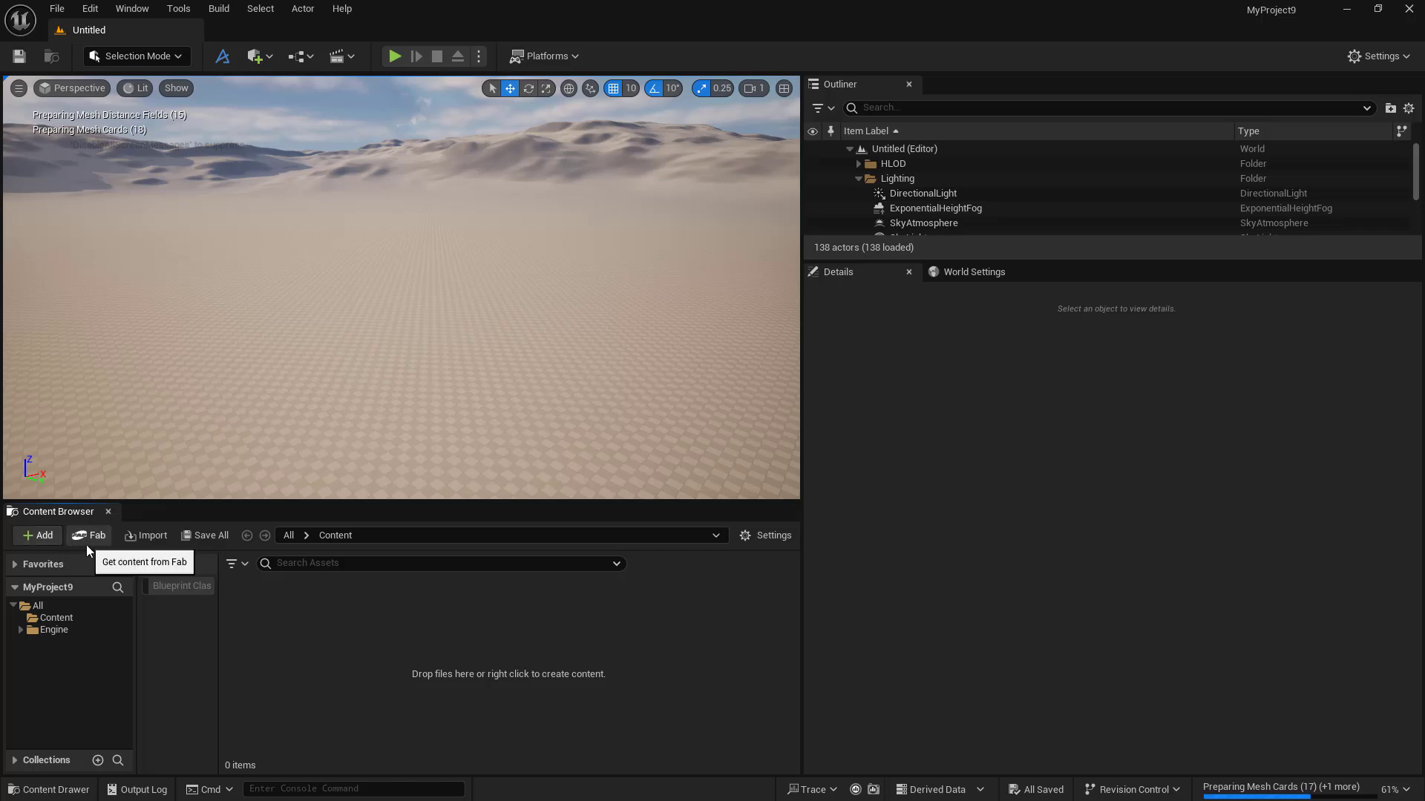
Step: Open Fab in the editor and add the Old Mine pack to the project
{"action": "left_click", "coordinate": [95, 536]}
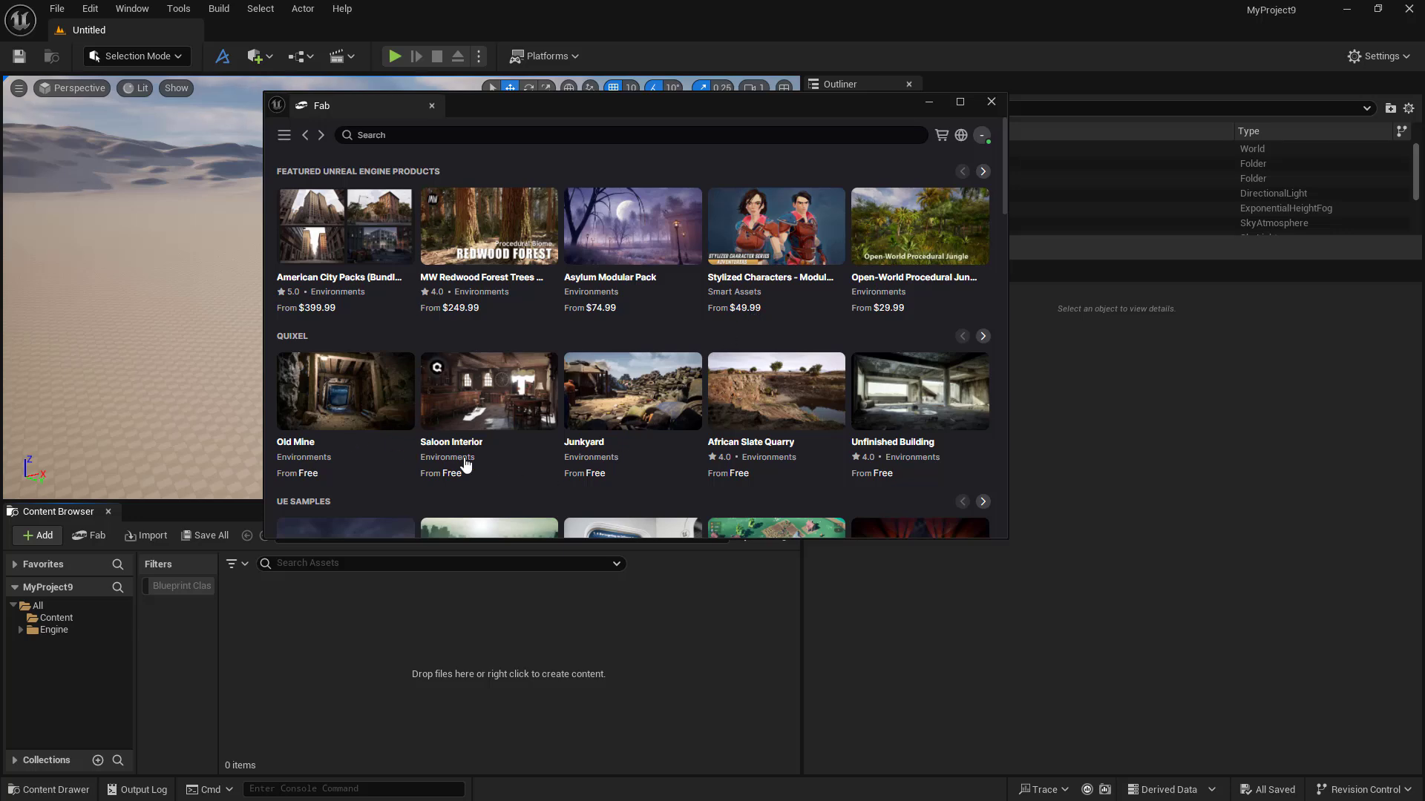
{"action": "scroll", "coordinate": [646, 456], "scroll_direction": "down", "scroll_amount": 1}
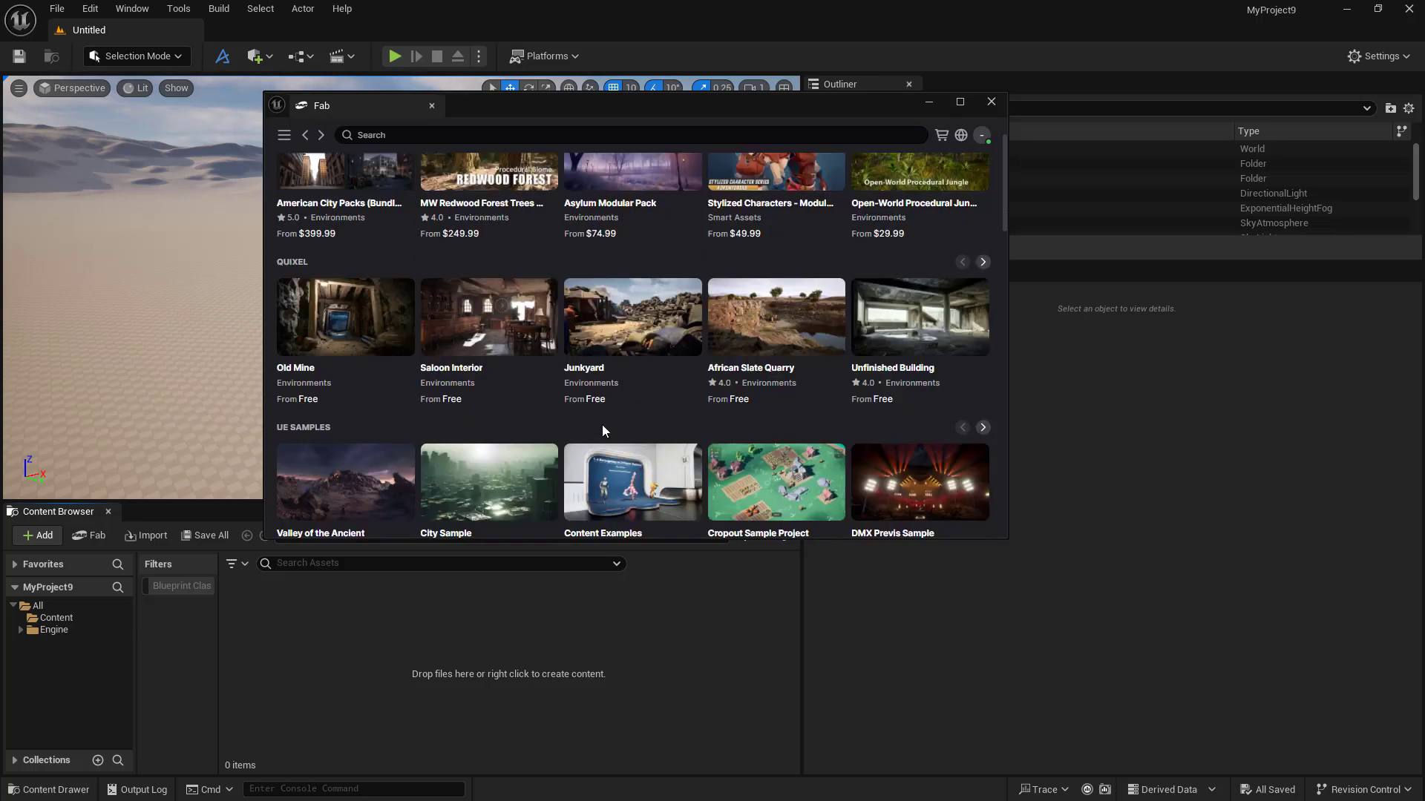
{"action": "scroll", "coordinate": [767, 422], "scroll_direction": "down", "scroll_amount": 3}
{"action": "scroll", "coordinate": [767, 421], "scroll_direction": "up", "scroll_amount": 2}
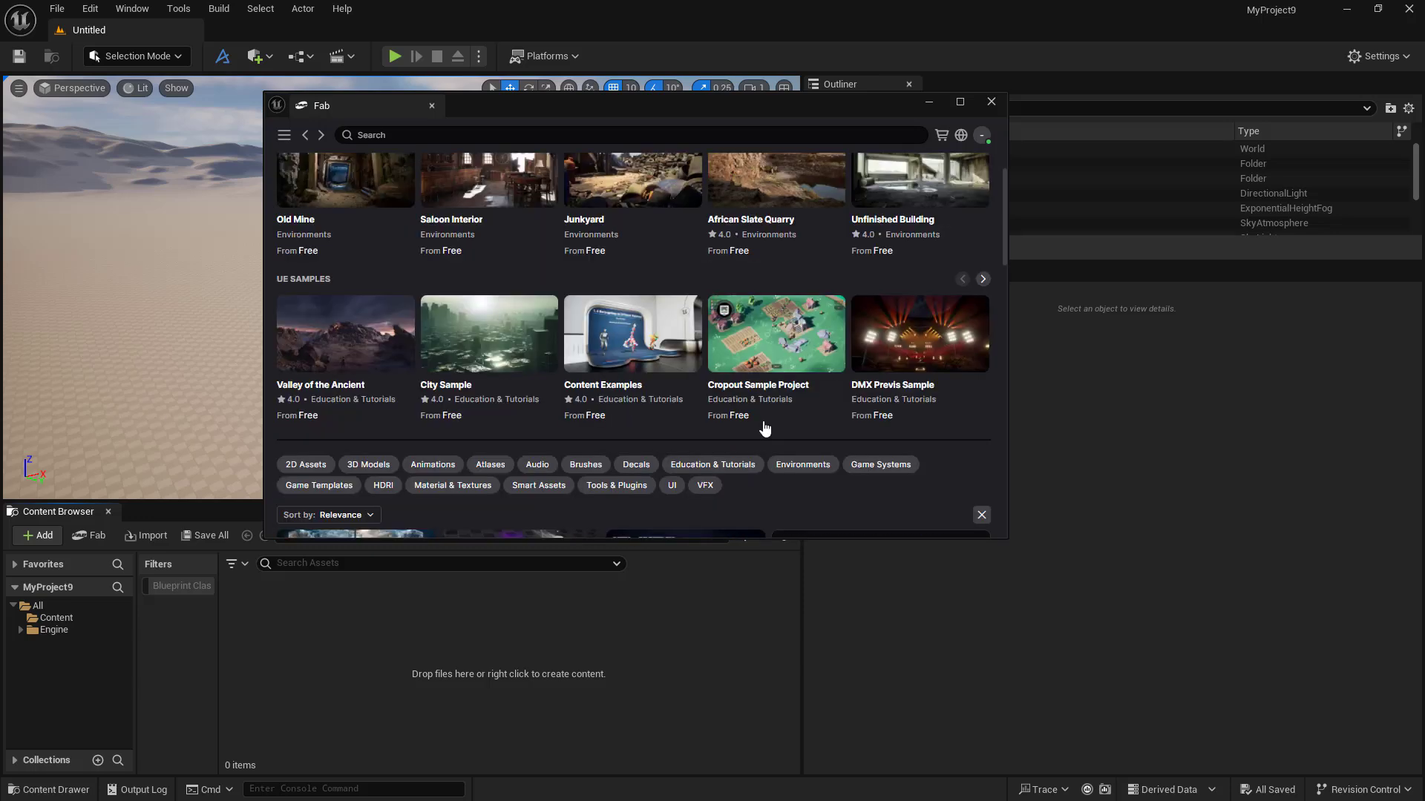
{"action": "scroll", "coordinate": [764, 429], "scroll_direction": "up", "scroll_amount": 1}
{"action": "scroll", "coordinate": [751, 415], "scroll_direction": "up", "scroll_amount": 1}
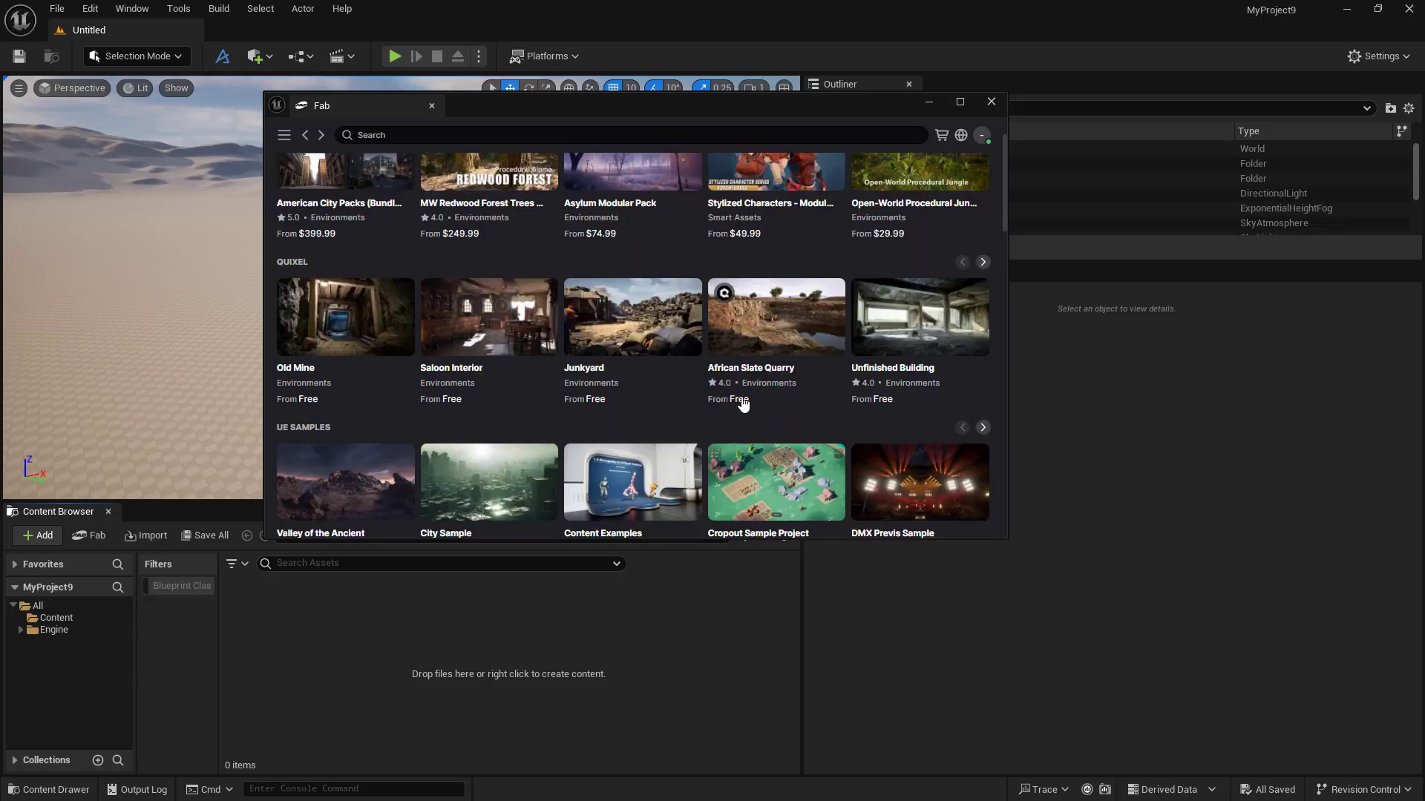
{"action": "left_click", "coordinate": [304, 376]}
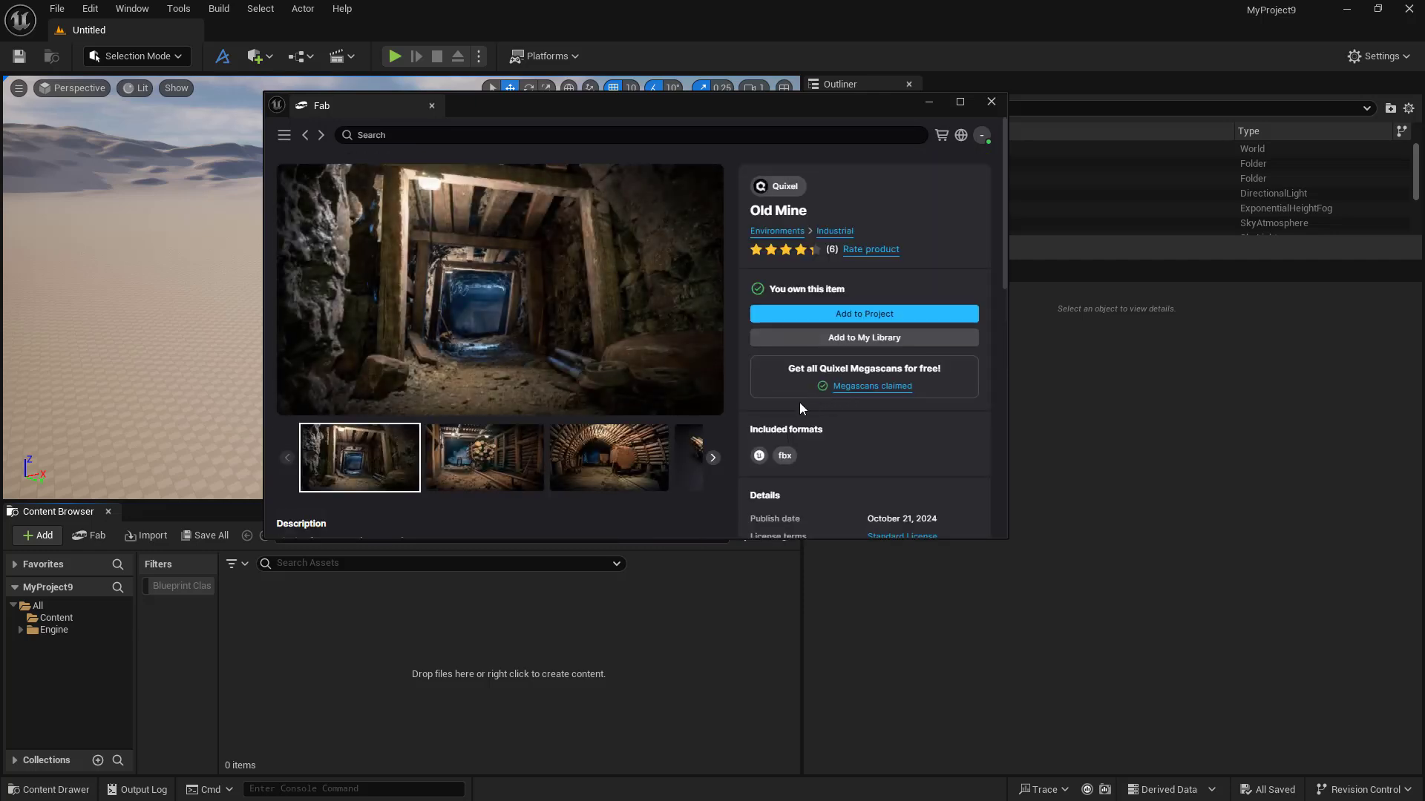
{"action": "left_click", "coordinate": [857, 320]}
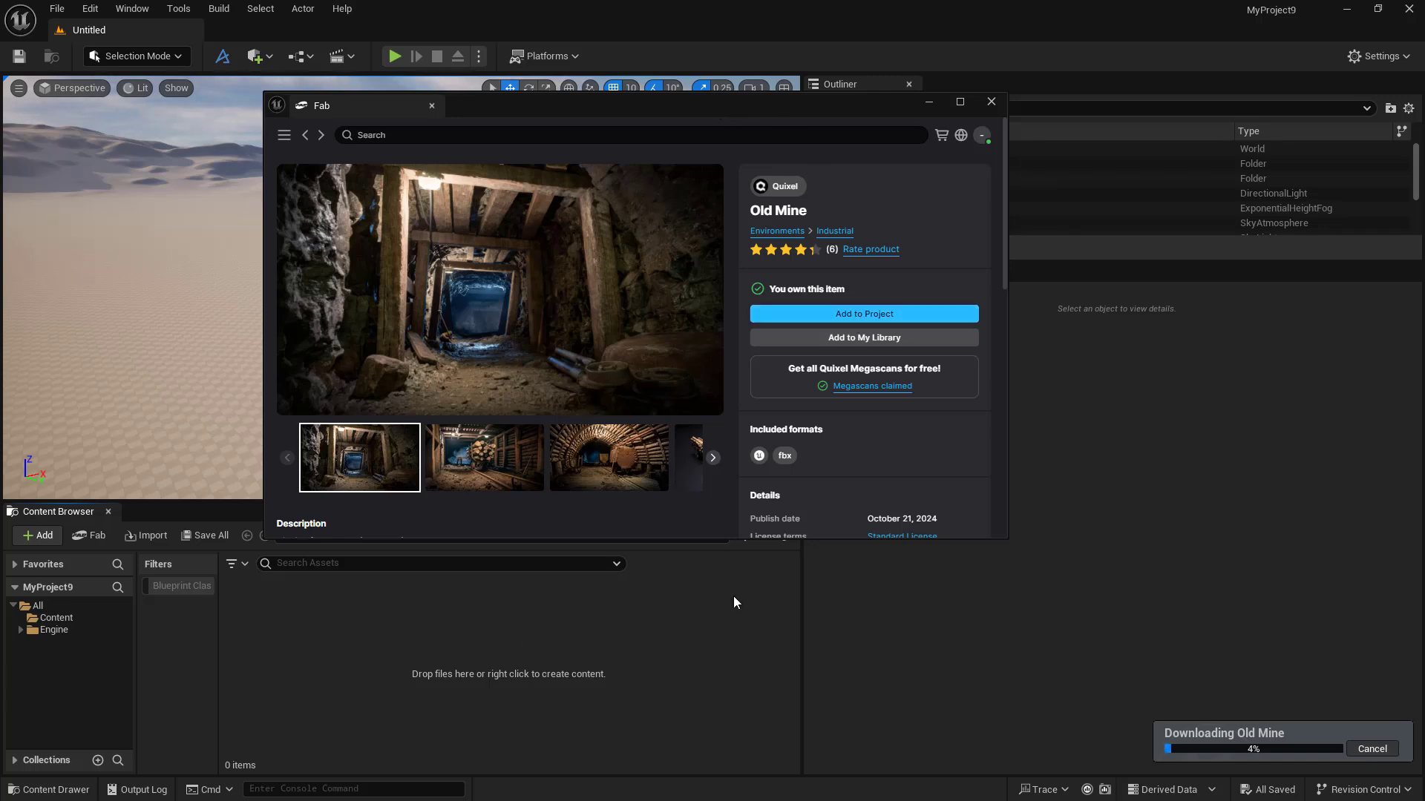
Step: Maximize the Fab window and review Old Mine's description, Unreal Engine format and specifications
{"action": "double_click", "coordinate": [739, 108]}
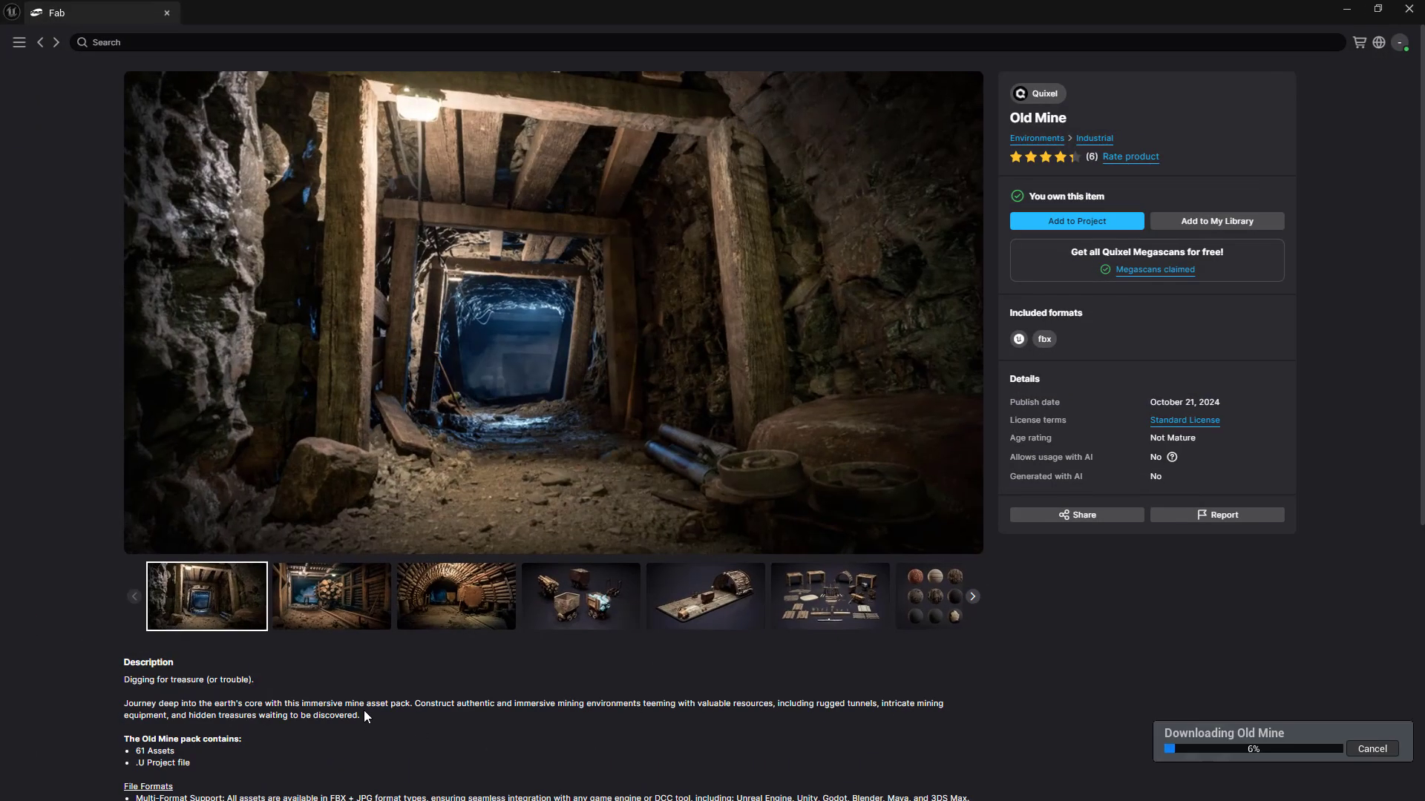
{"action": "scroll", "coordinate": [364, 711], "scroll_direction": "down", "scroll_amount": 2}
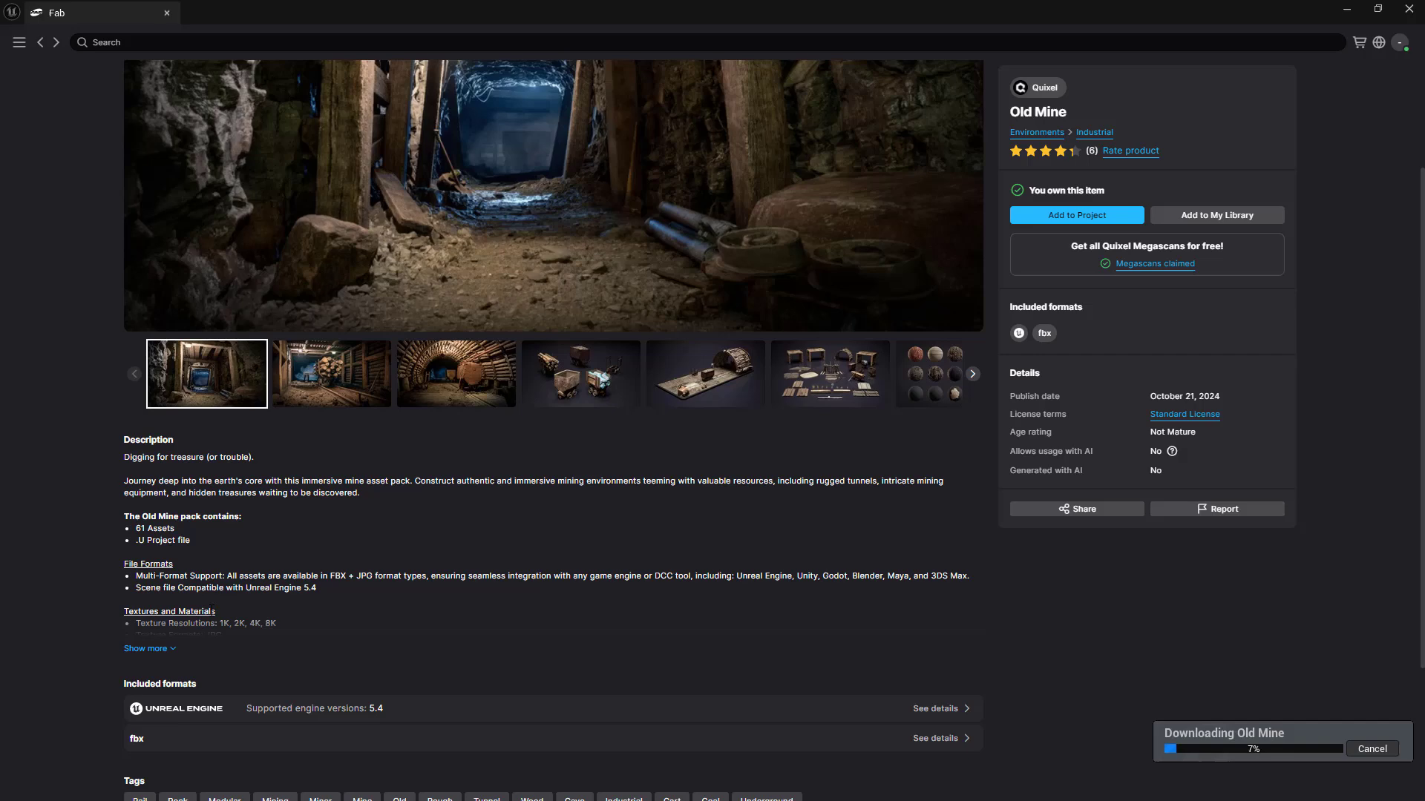
{"action": "left_click", "coordinate": [165, 650]}
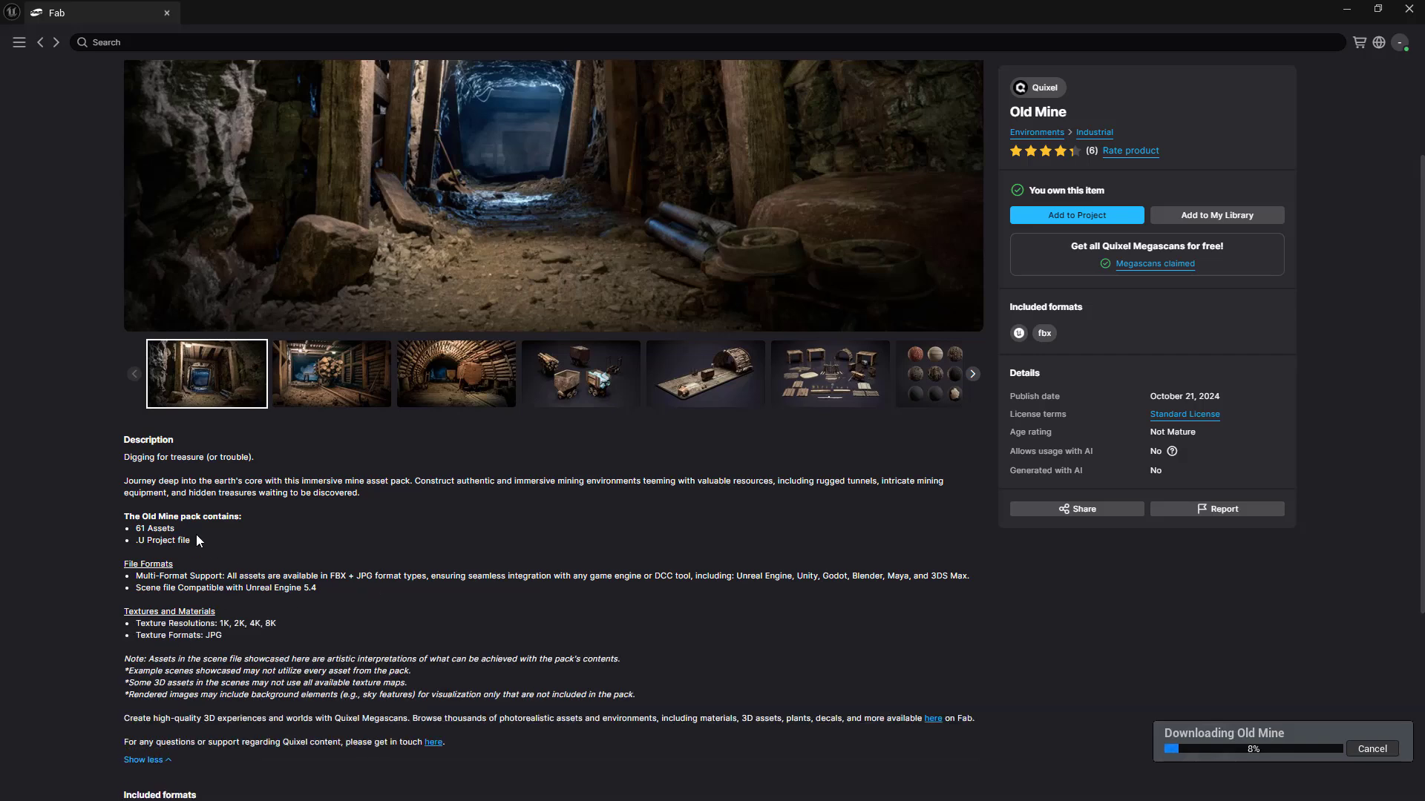
{"action": "scroll", "coordinate": [199, 541], "scroll_direction": "down", "scroll_amount": 1}
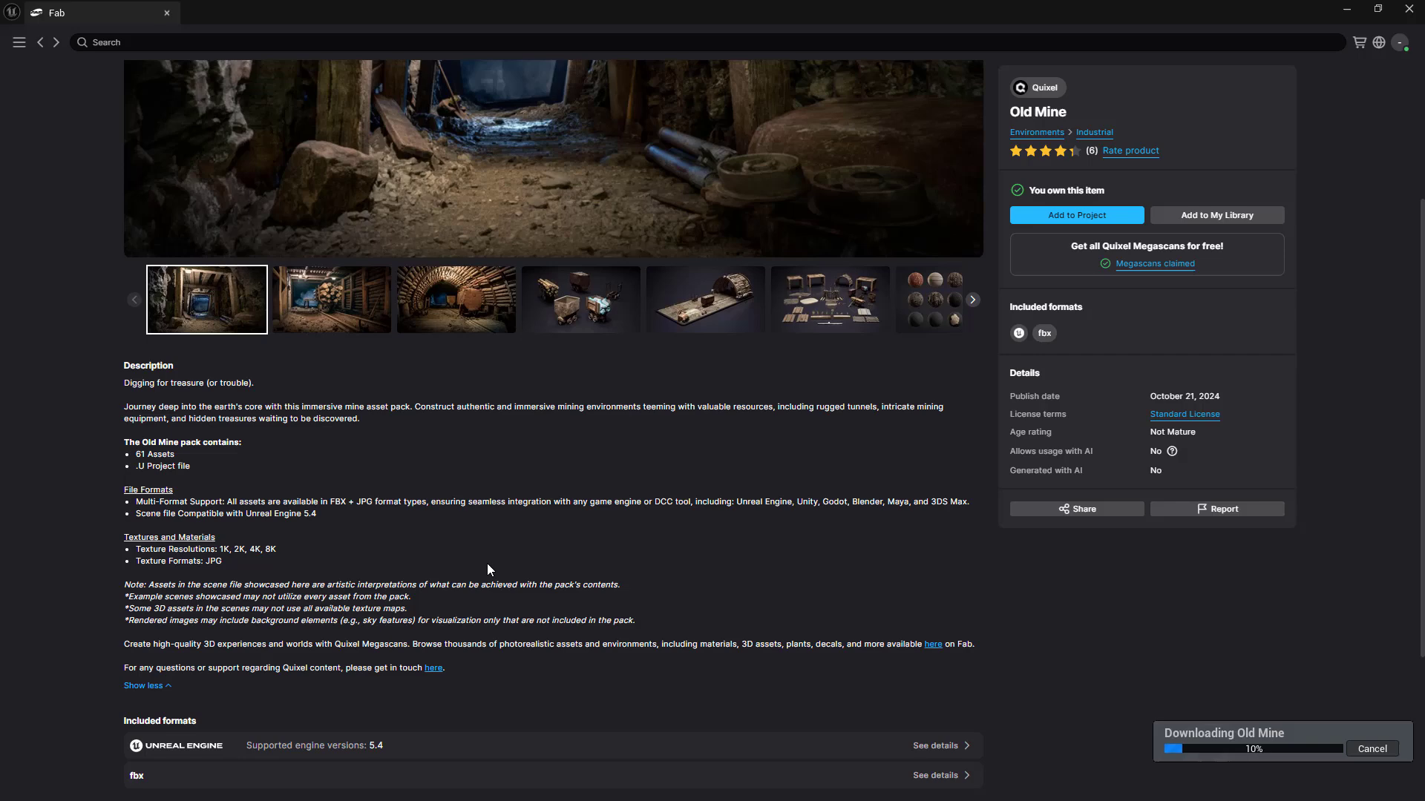
{"action": "scroll", "coordinate": [408, 582], "scroll_direction": "down", "scroll_amount": 3}
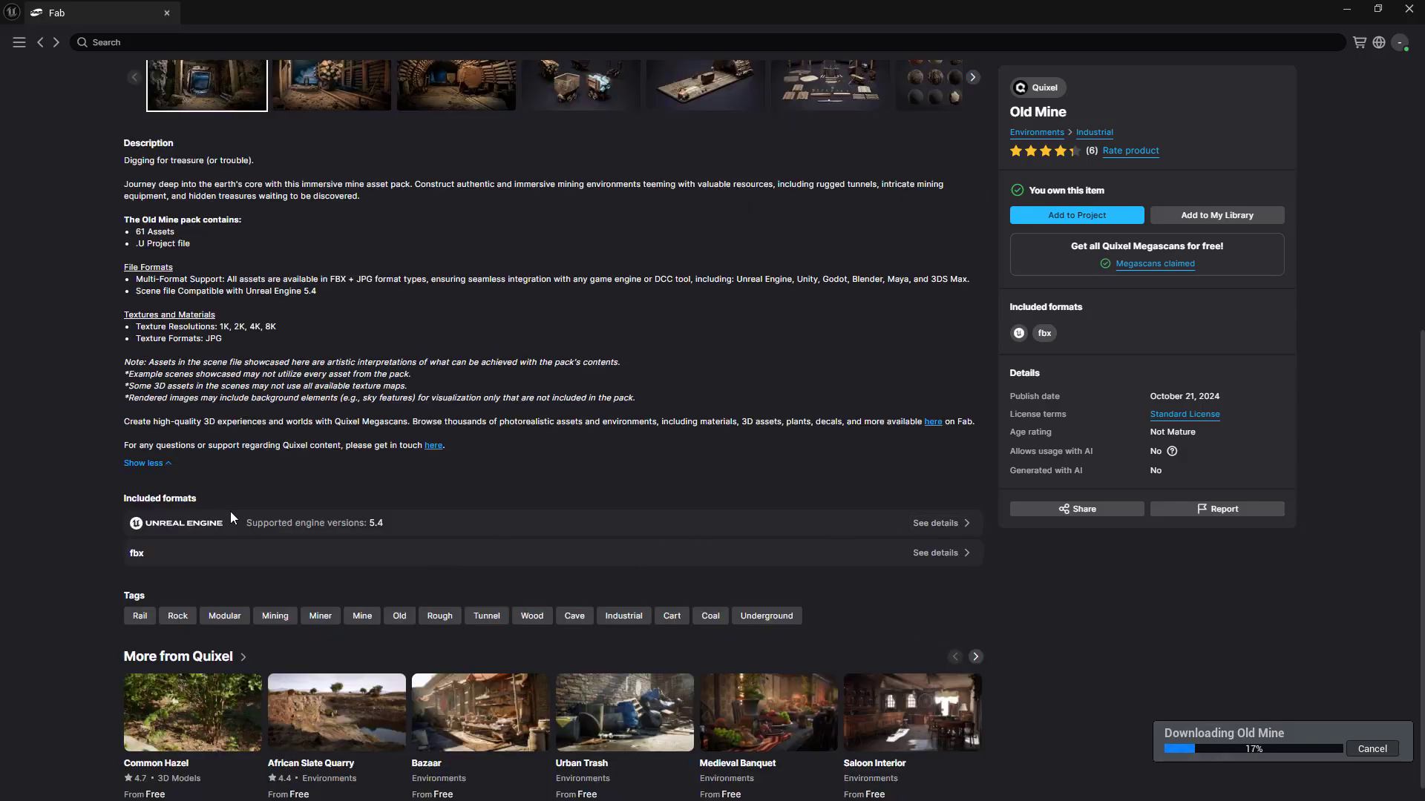
{"action": "left_click", "coordinate": [928, 525]}
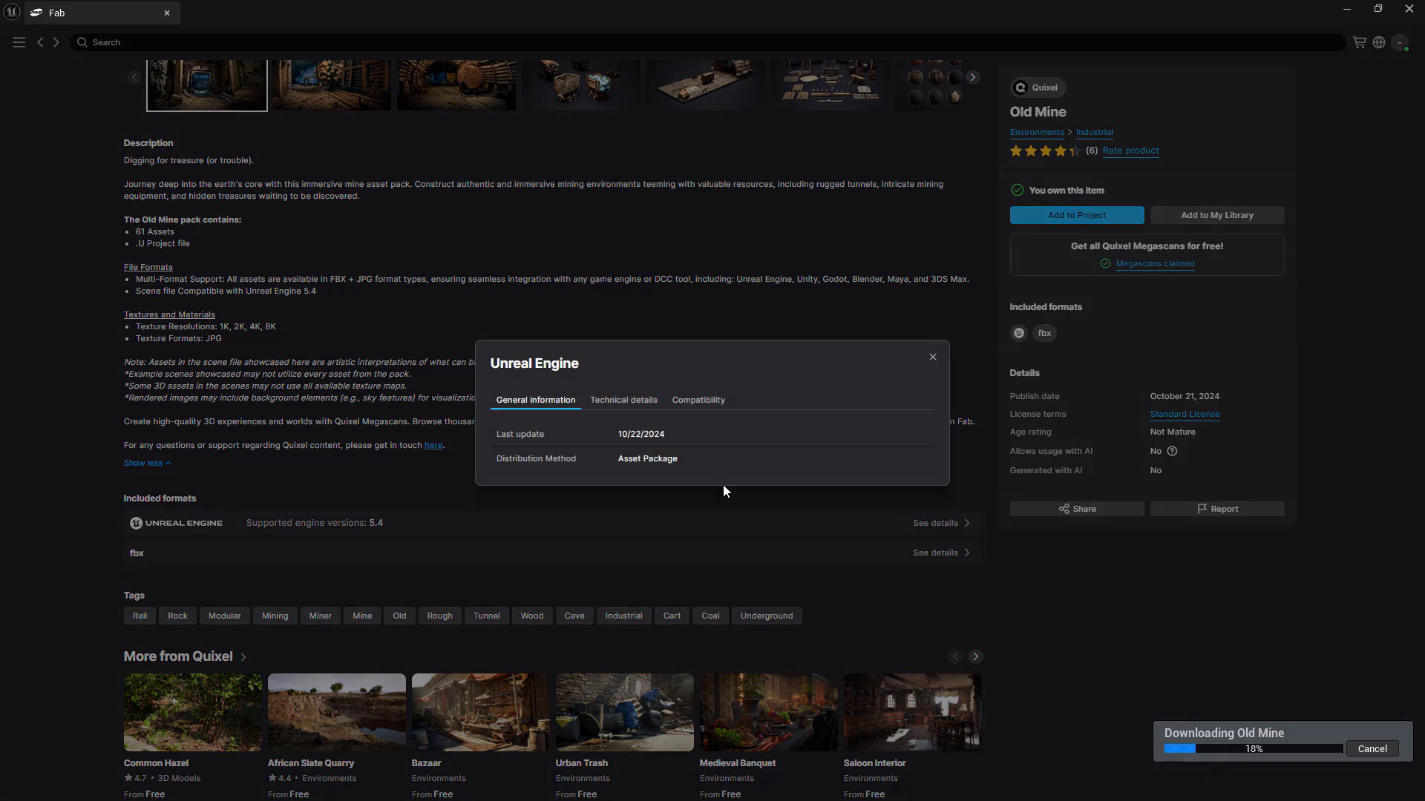
{"action": "left_click", "coordinate": [619, 403]}
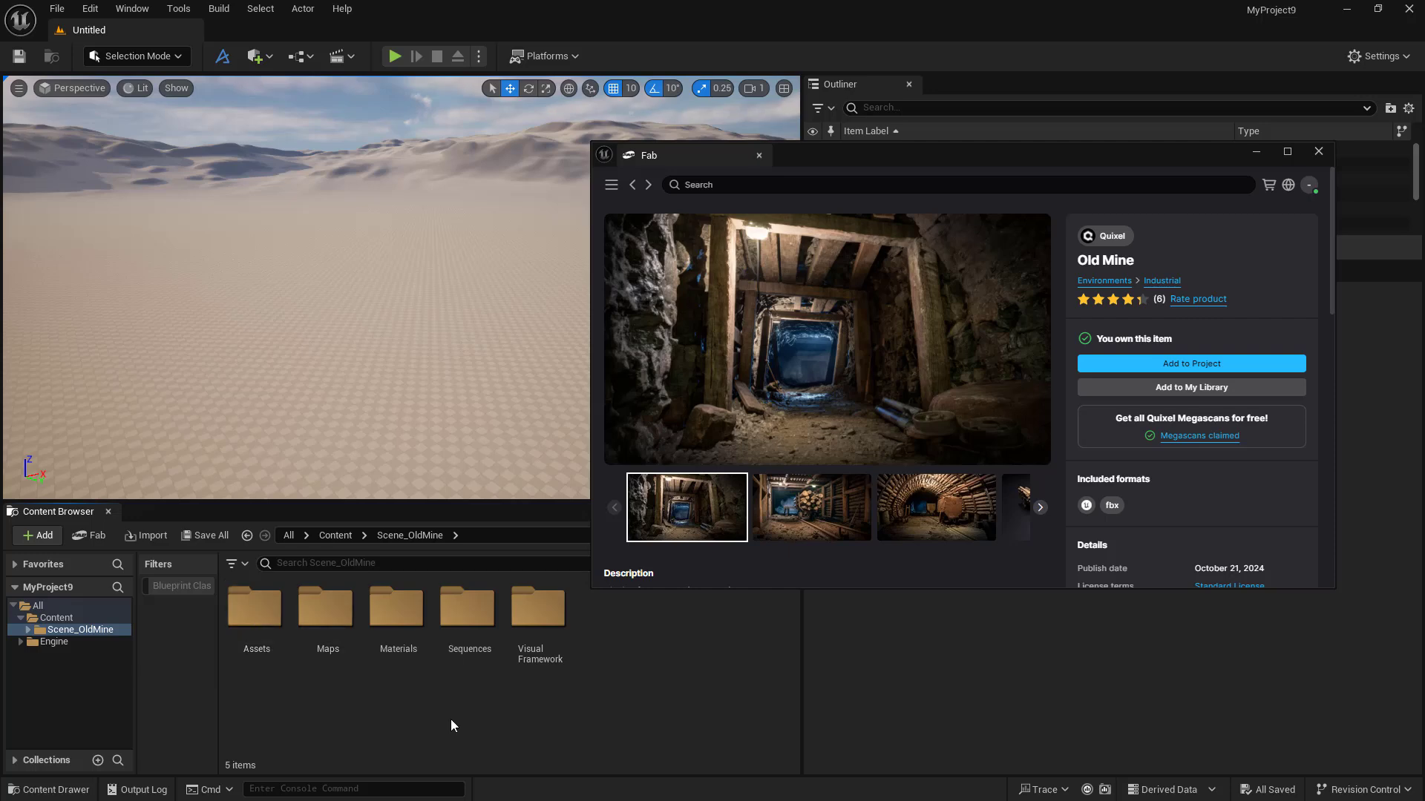
Step: Browse Scene_OldMine's Assets, Blueprints and Ind_Min_Cables folders, then load Industrial_OldMine from Maps
{"action": "double_click", "coordinate": [255, 610]}
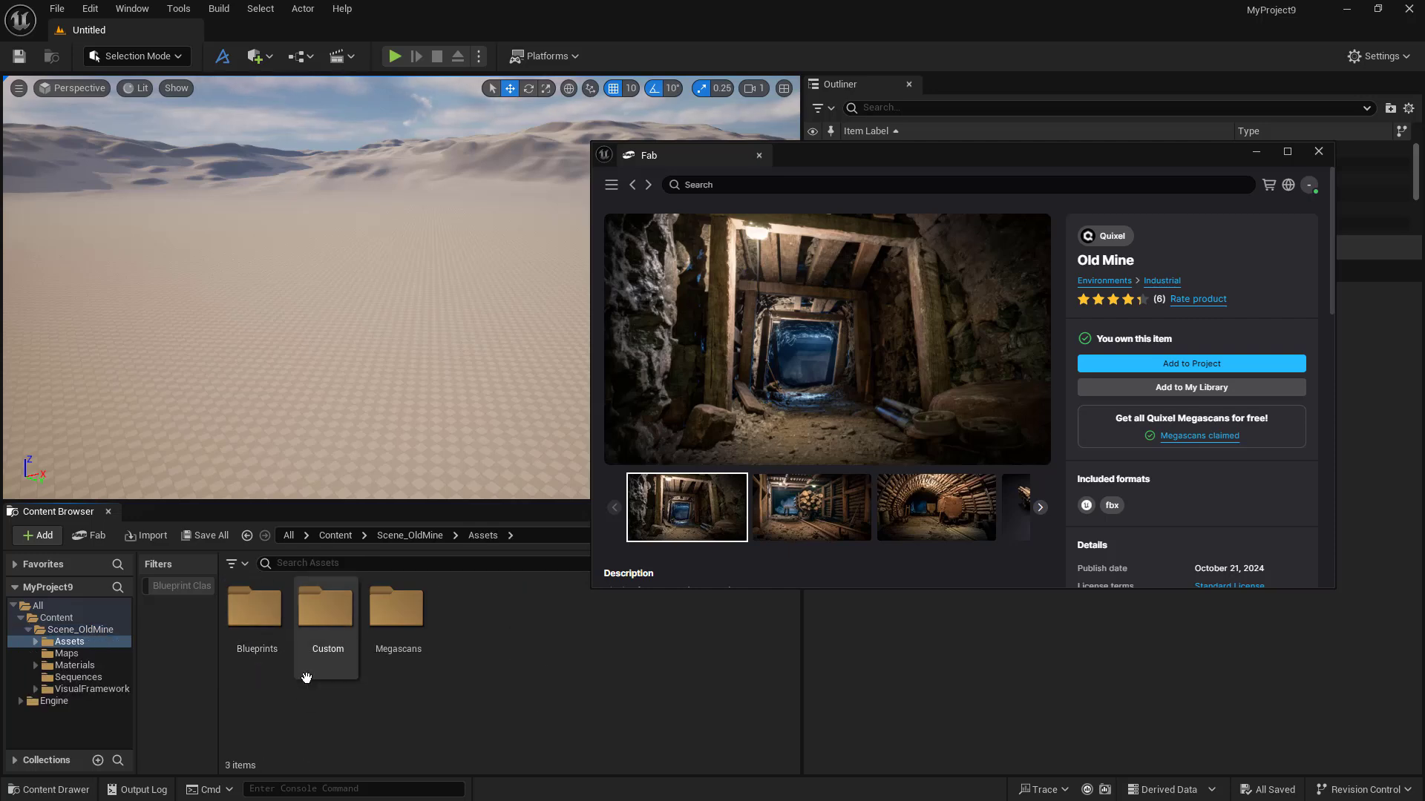
{"action": "double_click", "coordinate": [255, 610]}
{"action": "double_click", "coordinate": [254, 610]}
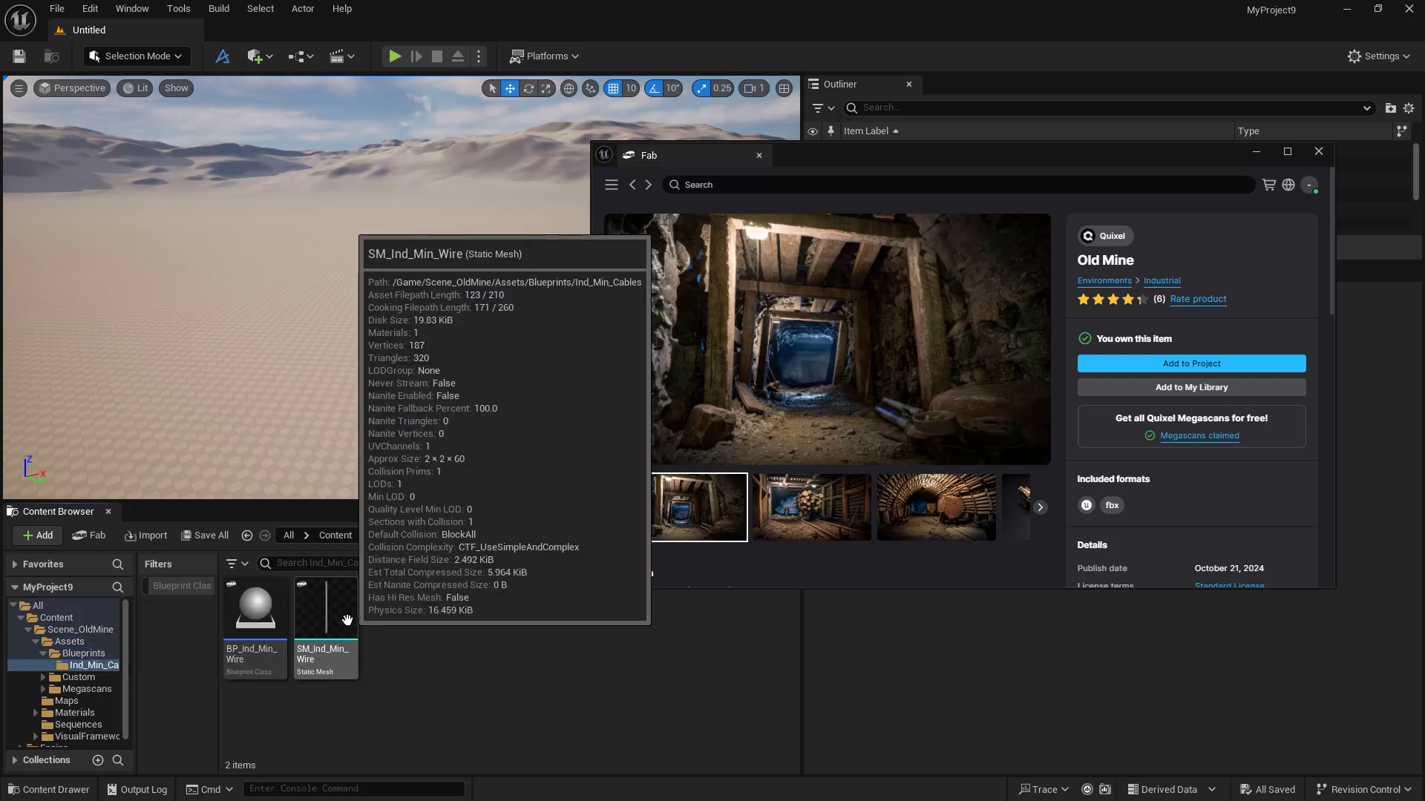
{"action": "scroll", "coordinate": [77, 692], "scroll_direction": "down", "scroll_amount": 1}
{"action": "left_click", "coordinate": [77, 693]}
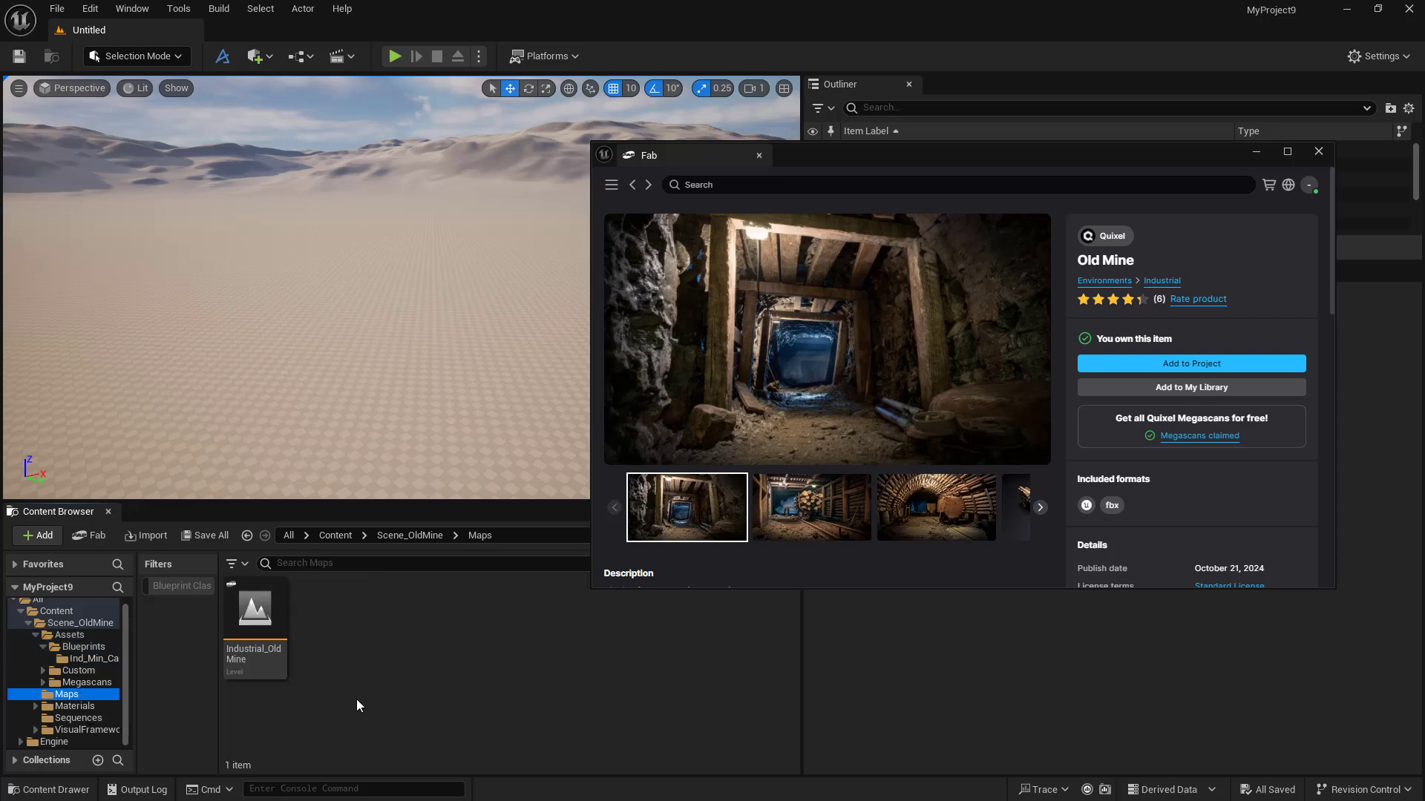
{"action": "double_click", "coordinate": [259, 657]}
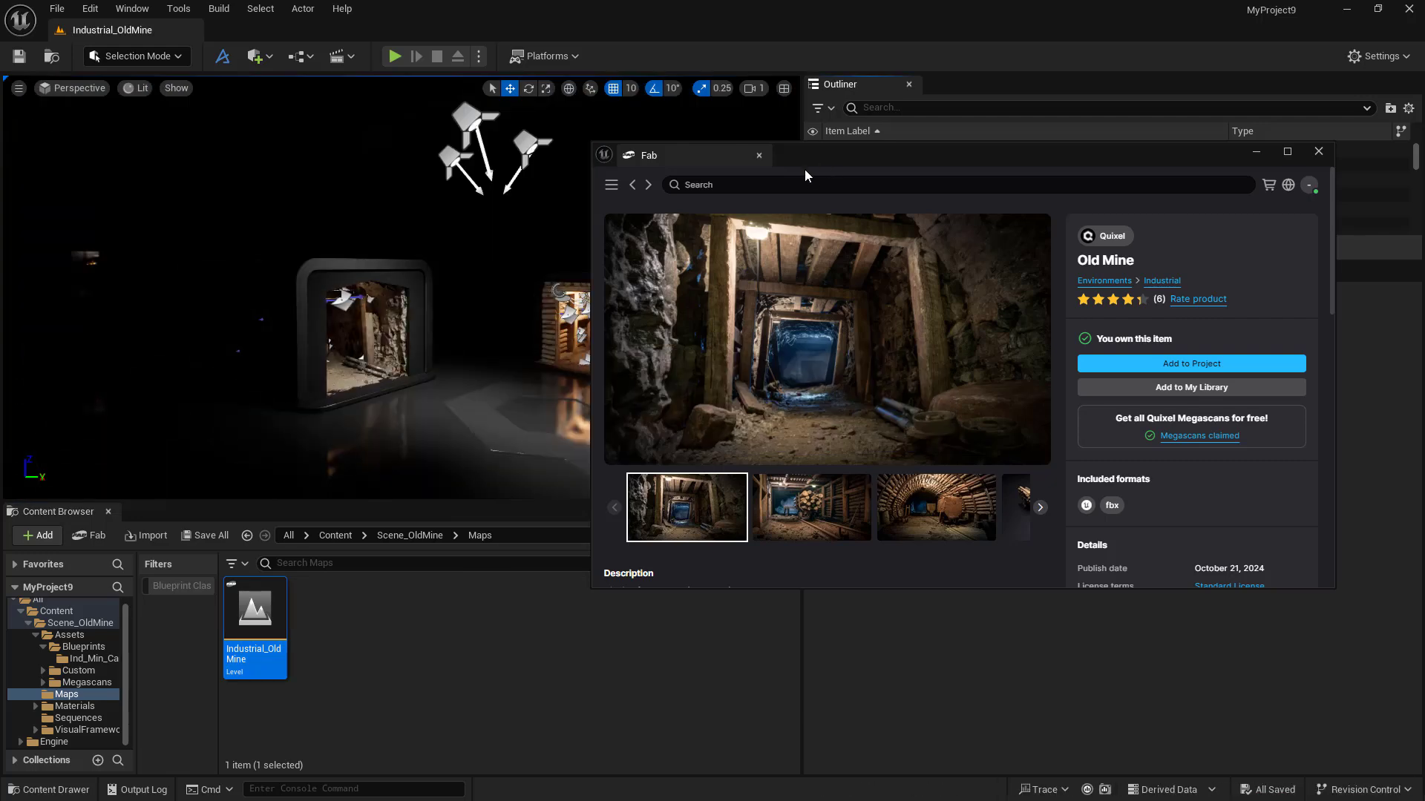
Step: Close Fab, fly into the left mine tunnel, and run 'stat fps' in the console
{"action": "left_click", "coordinate": [1319, 150]}
{"action": "mouse_move", "coordinate": [400, 289]}
{"action": "right_mouse_down"}
{"action": "mouse_move", "coordinate": [334, 290]}
{"action": "mouse_move", "coordinate": [368, 279]}
{"action": "right_mouse_up"}
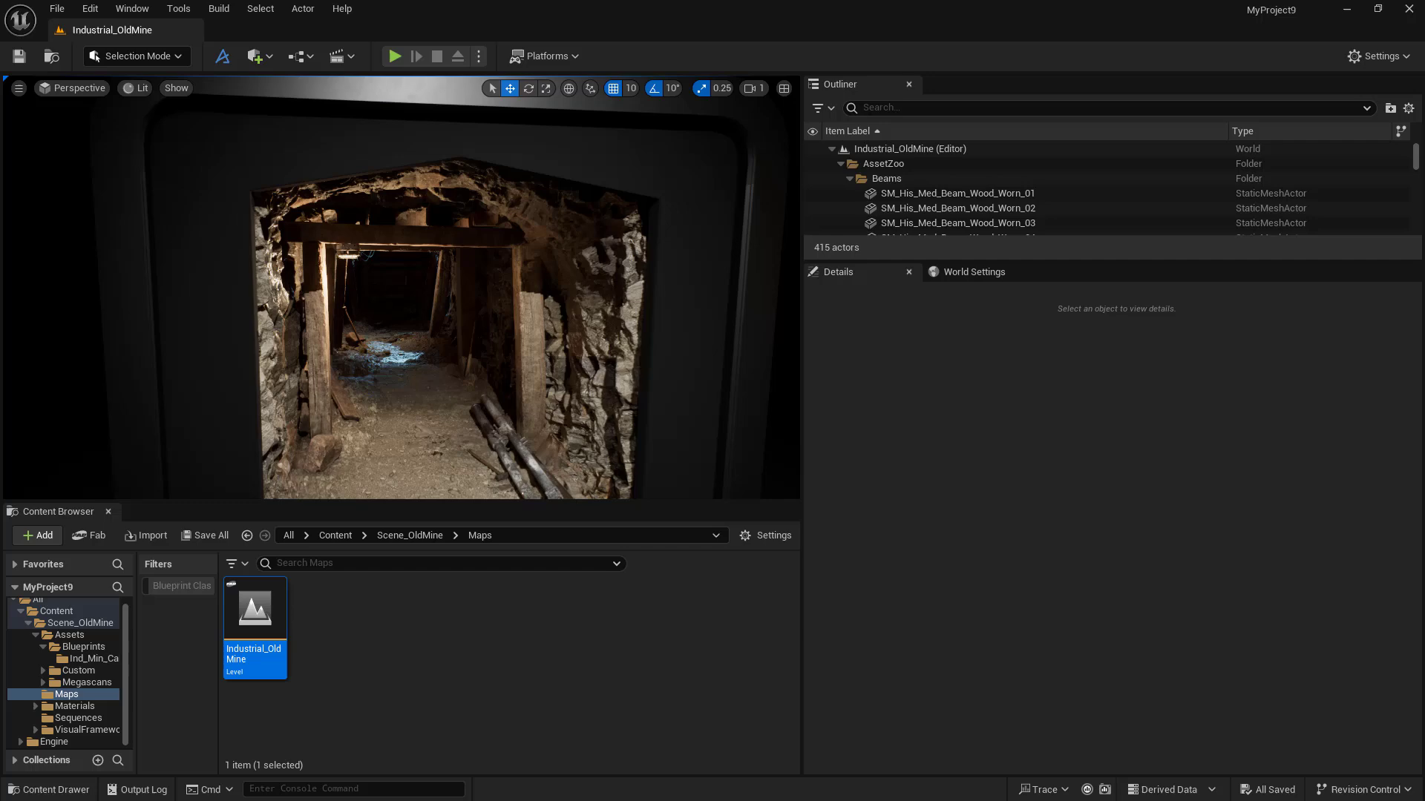
{"action": "key", "text": "grave"}
{"action": "type", "text": "stat fps"}
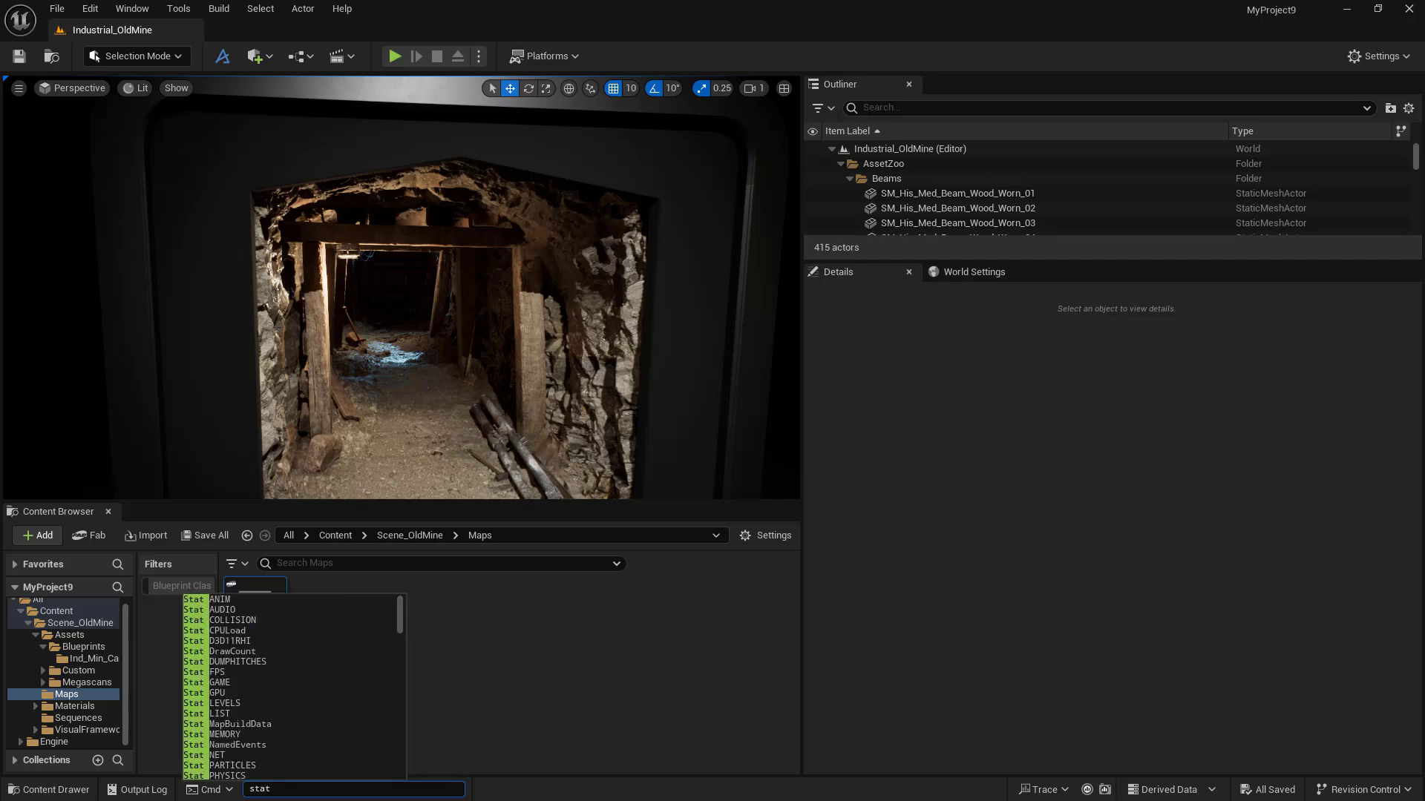
{"action": "key", "text": "Return"}
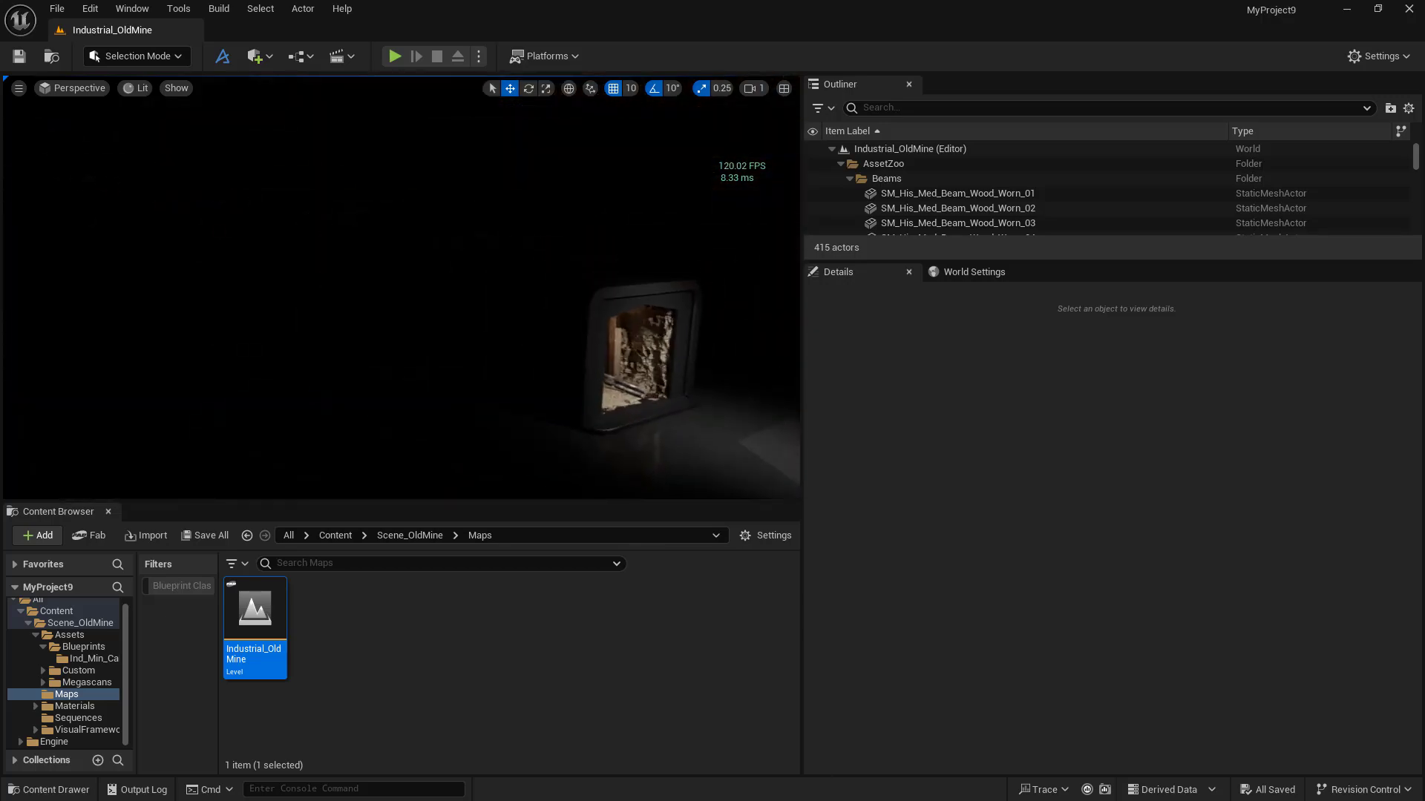
{"action": "scroll", "coordinate": [401, 290], "scroll_direction": "down", "scroll_amount": 2}
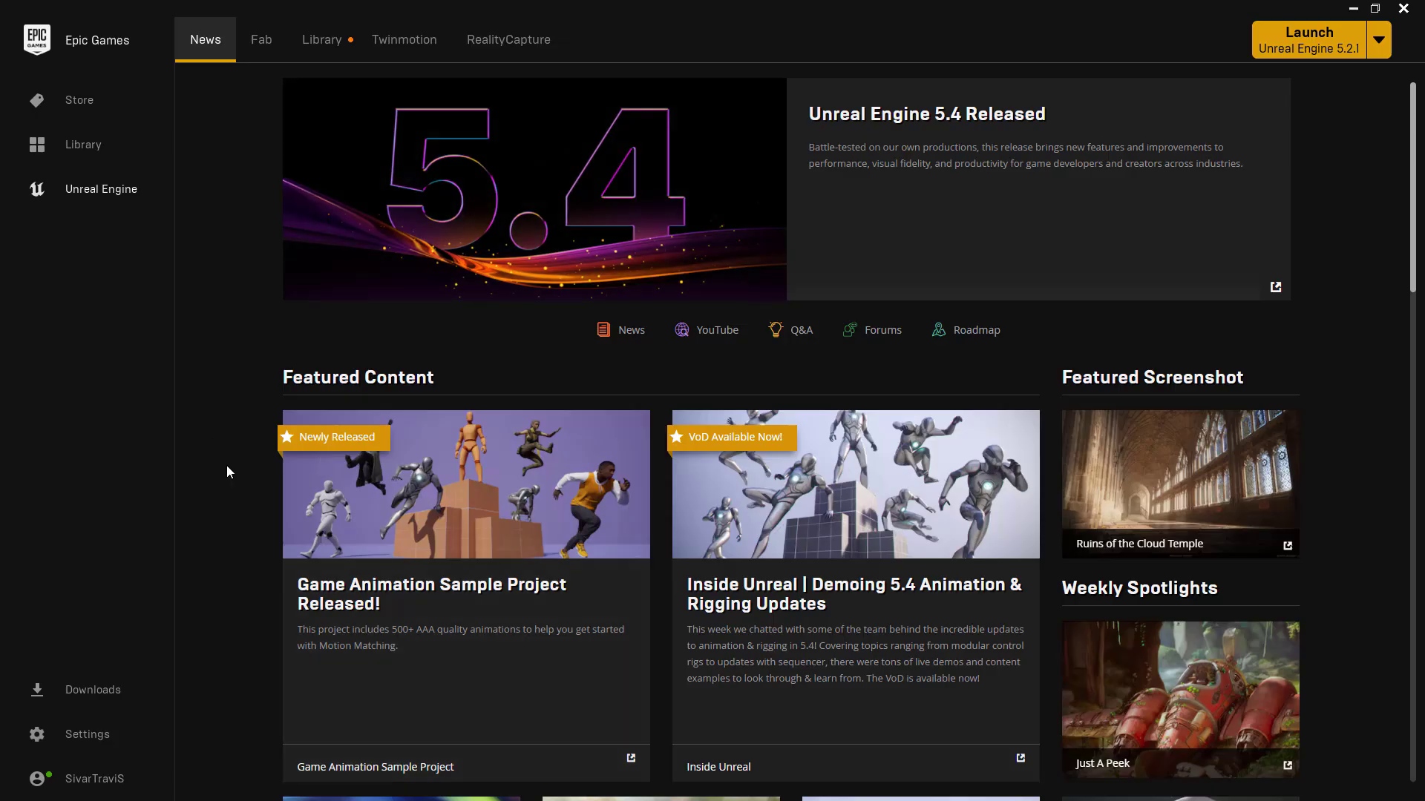
Step: Search the launcher's Fab Library, replacing the term 'old' with 'mine'
{"action": "left_click", "coordinate": [322, 39]}
{"action": "scroll", "coordinate": [557, 484], "scroll_direction": "down", "scroll_amount": 3}
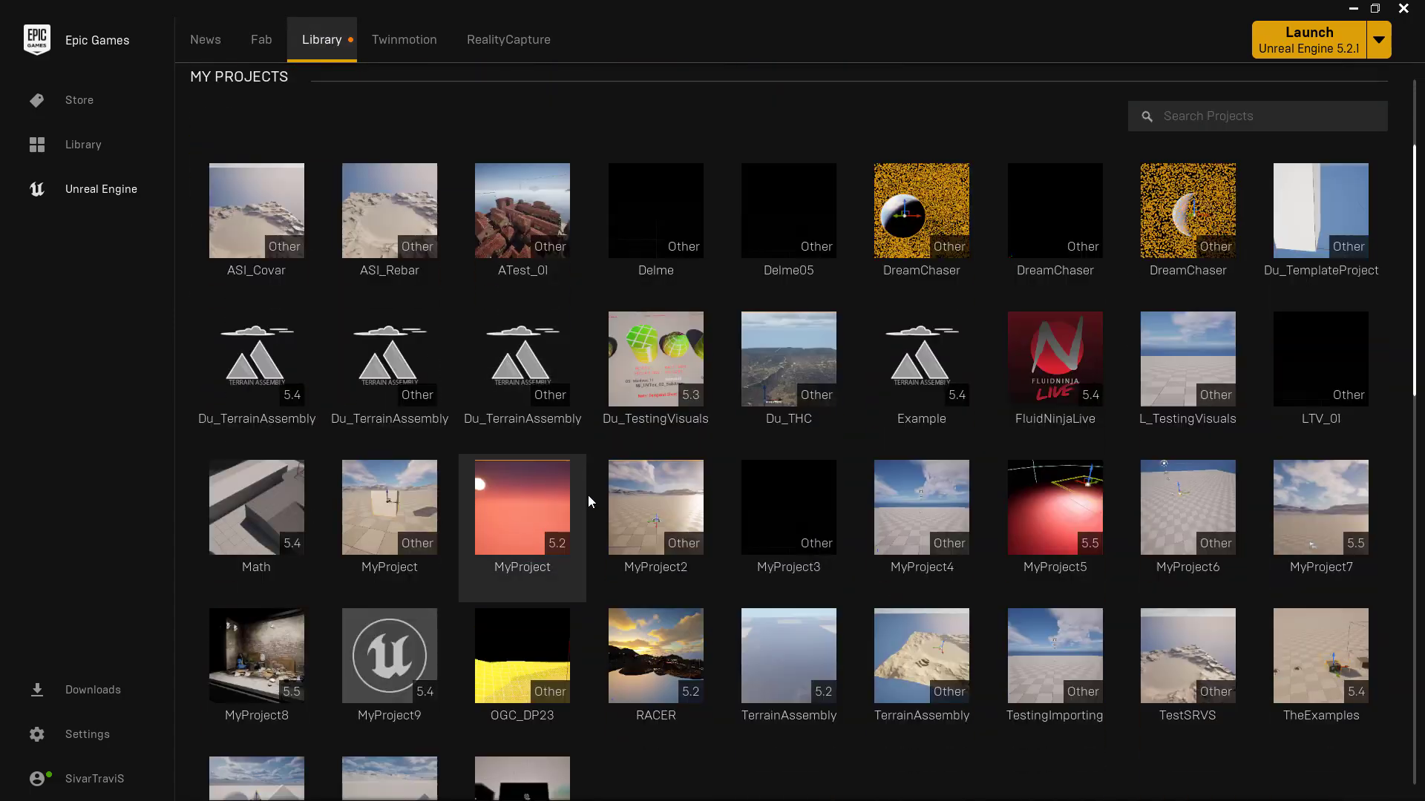
{"action": "scroll", "coordinate": [588, 496], "scroll_direction": "down", "scroll_amount": 3}
{"action": "scroll", "coordinate": [857, 581], "scroll_direction": "down", "scroll_amount": 3}
{"action": "scroll", "coordinate": [686, 458], "scroll_direction": "down", "scroll_amount": 1}
{"action": "scroll", "coordinate": [729, 499], "scroll_direction": "down", "scroll_amount": 2}
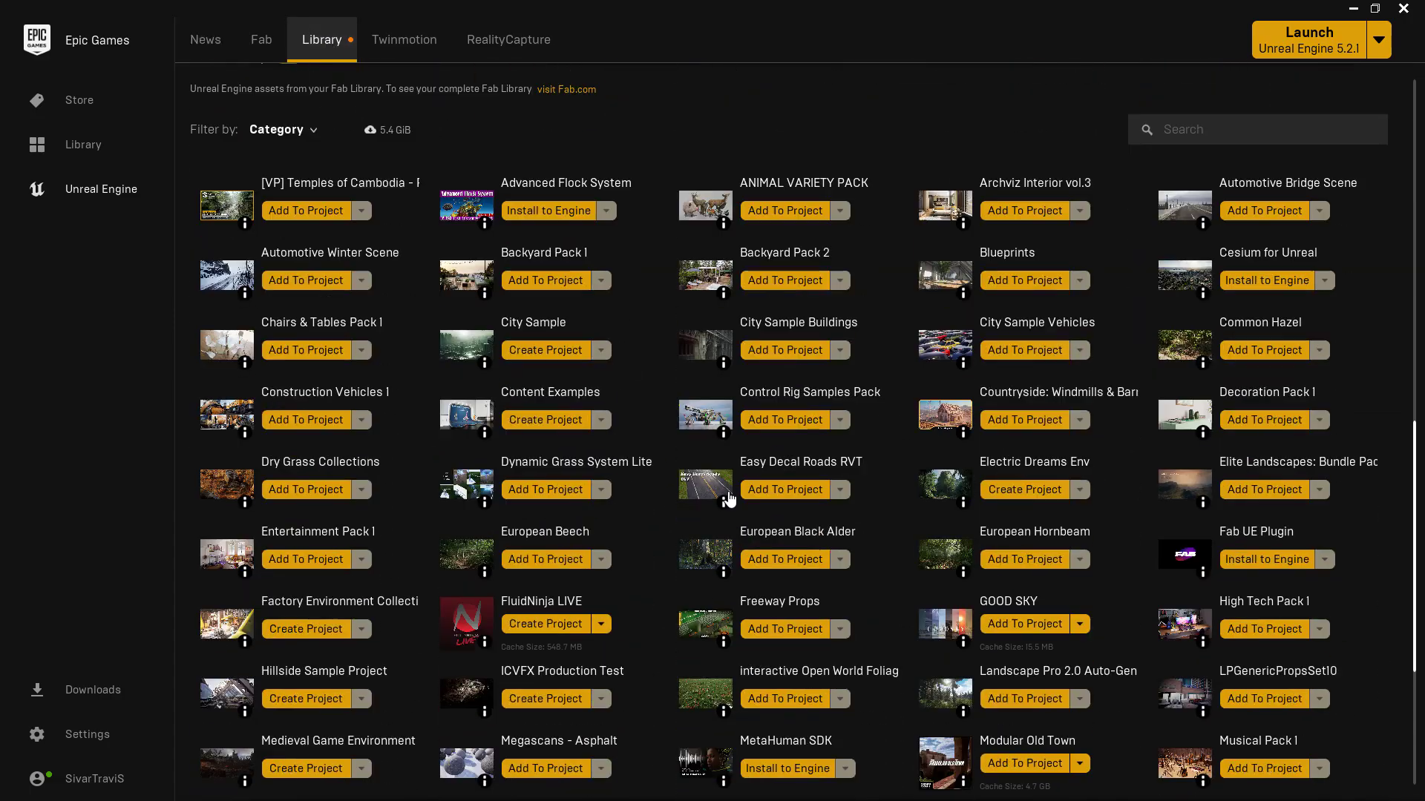
{"action": "scroll", "coordinate": [728, 499], "scroll_direction": "down", "scroll_amount": 1}
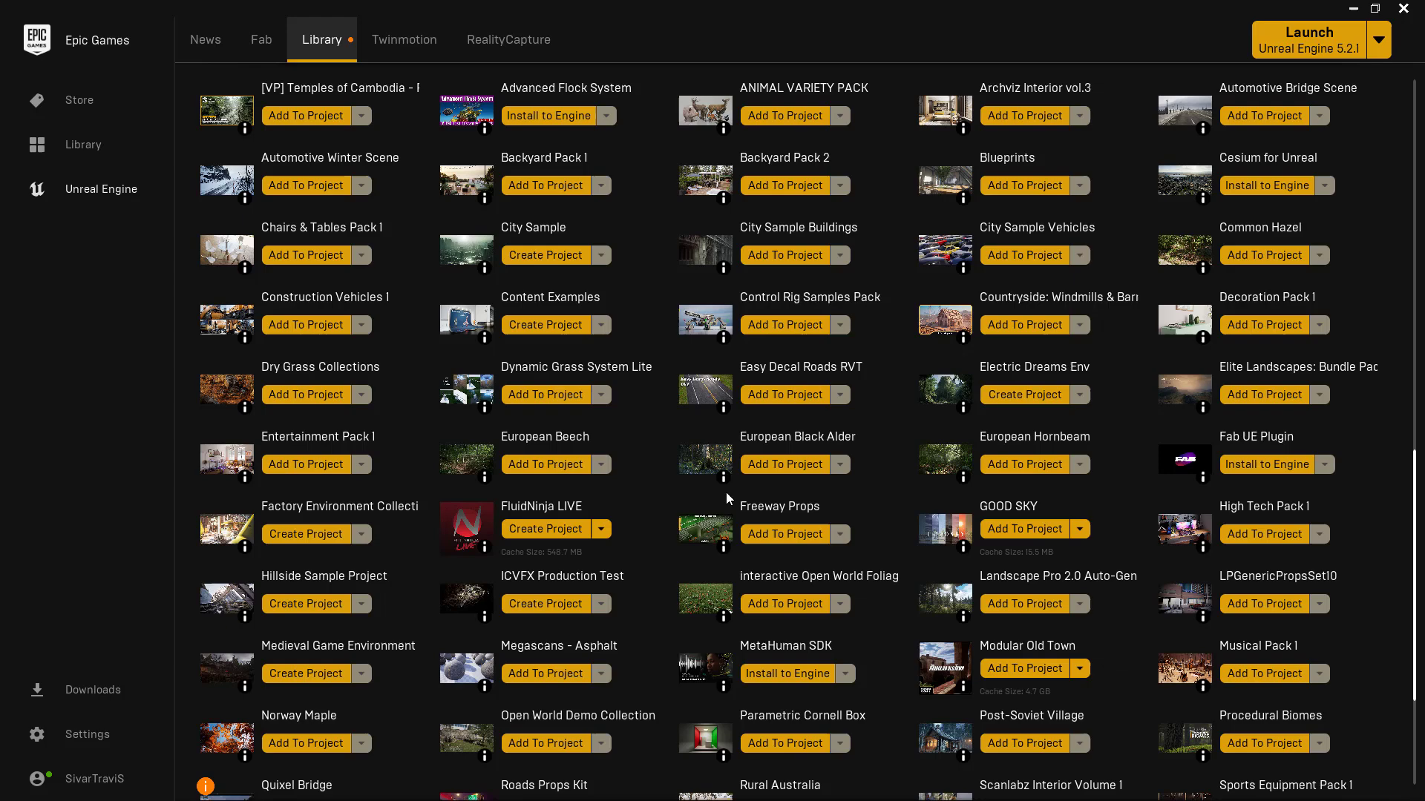
{"action": "scroll", "coordinate": [726, 492], "scroll_direction": "up", "scroll_amount": 3}
{"action": "scroll", "coordinate": [727, 493], "scroll_direction": "down", "scroll_amount": 1}
{"action": "scroll", "coordinate": [720, 502], "scroll_direction": "down", "scroll_amount": 2}
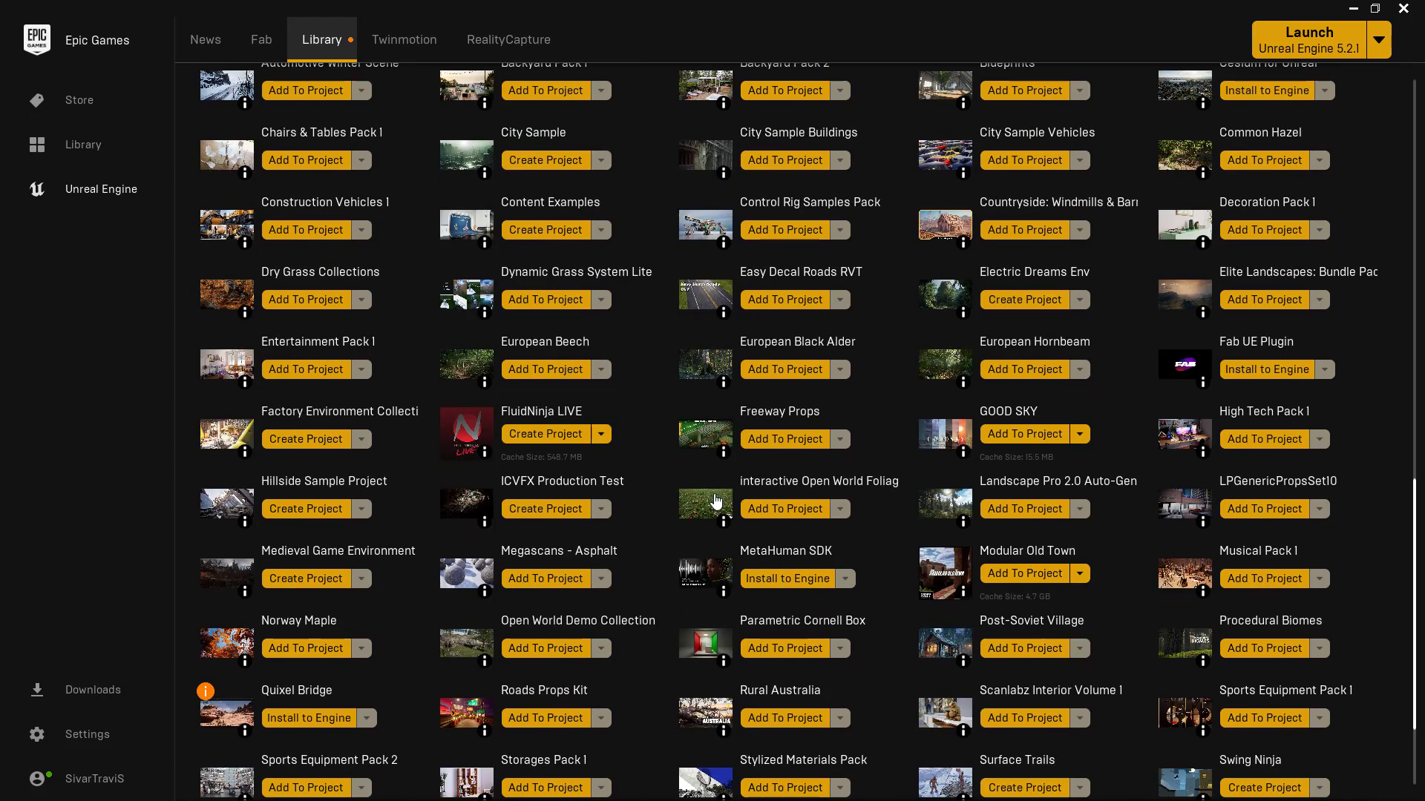
{"action": "scroll", "coordinate": [1230, 307], "scroll_direction": "up", "scroll_amount": 1}
{"action": "scroll", "coordinate": [1229, 308], "scroll_direction": "up", "scroll_amount": 3}
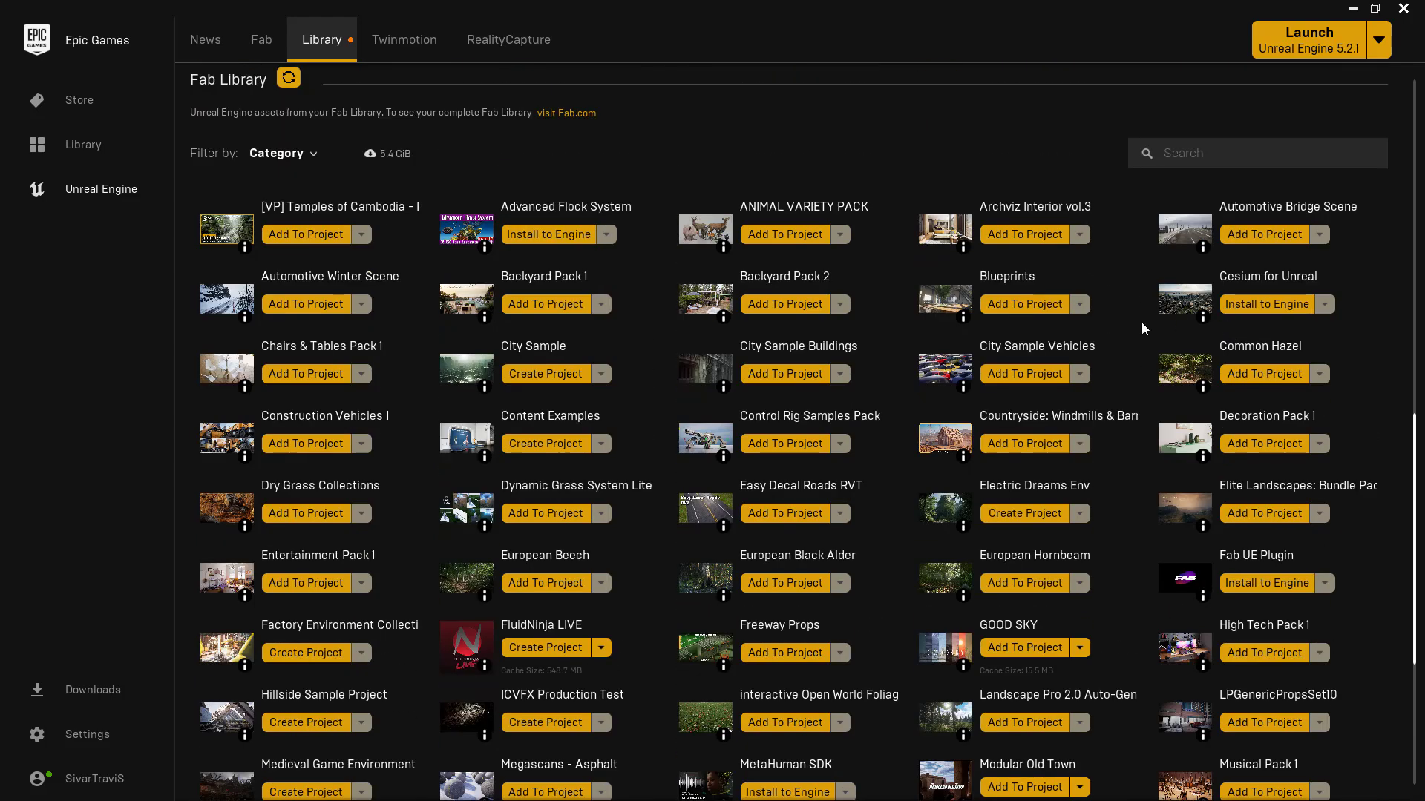
{"action": "left_click", "coordinate": [1271, 245]}
{"action": "type", "text": "ol"}
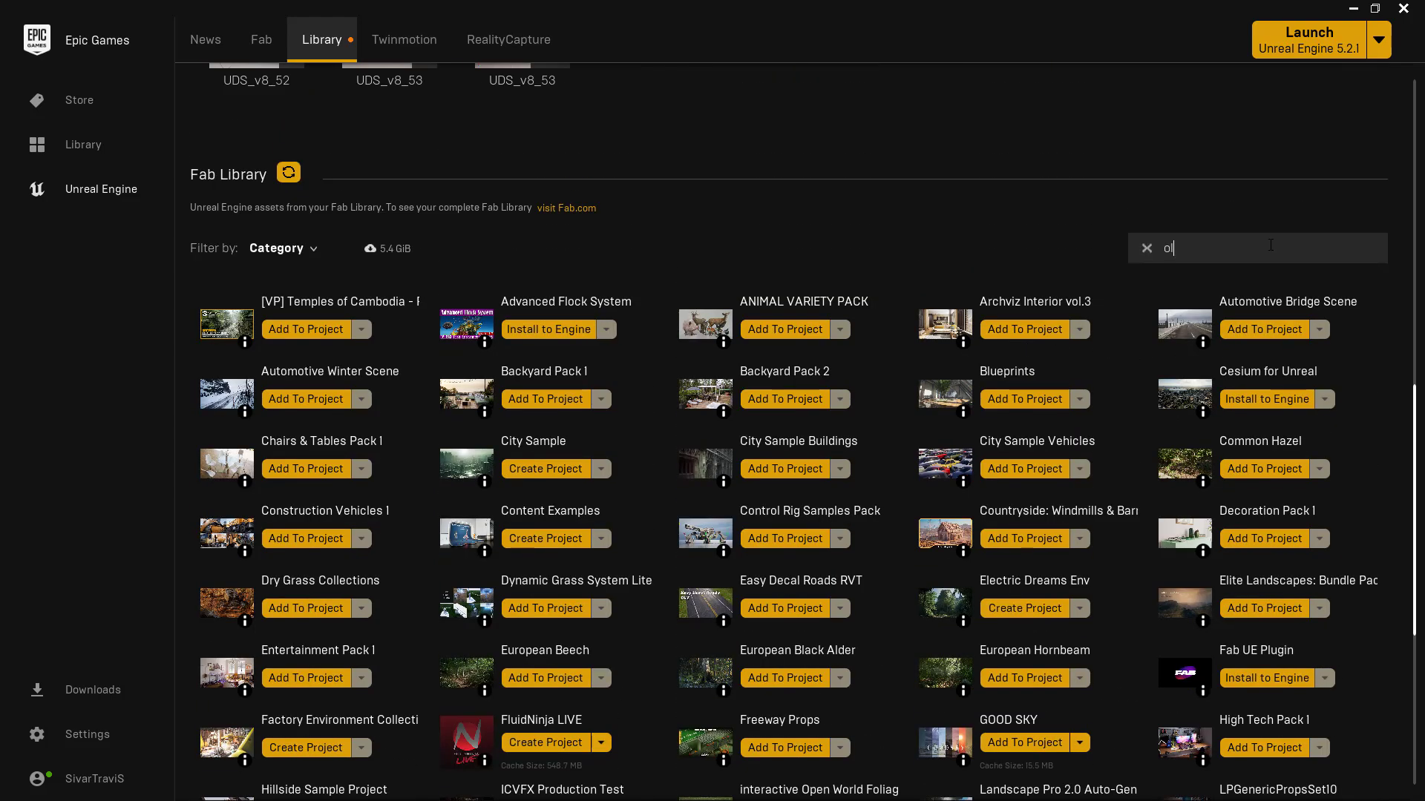
{"action": "type", "text": "d"}
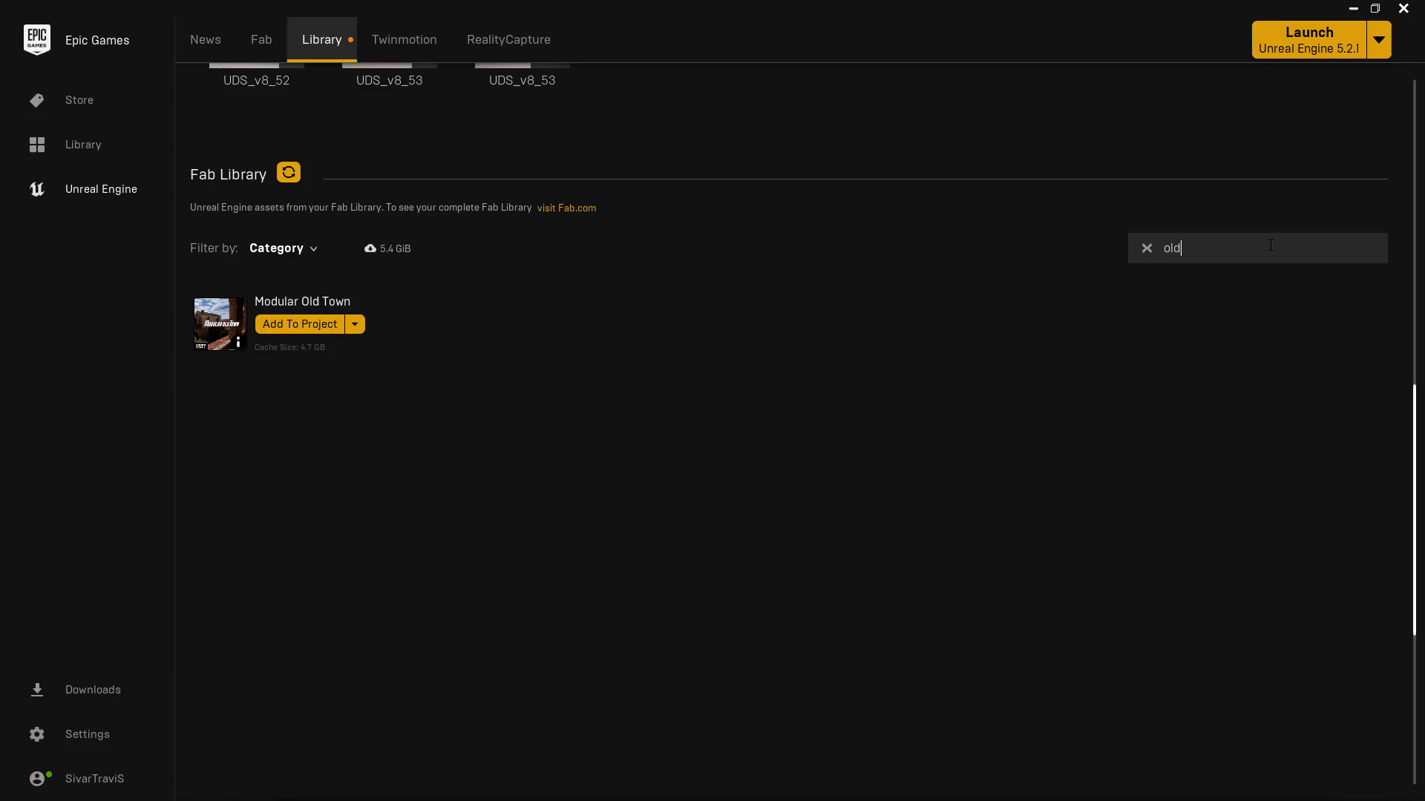
{"action": "key", "text": "BackSpace"}
{"action": "key", "text": "BackSpace"}
{"action": "key", "text": "BackSpace"}
{"action": "type", "text": "mine"}
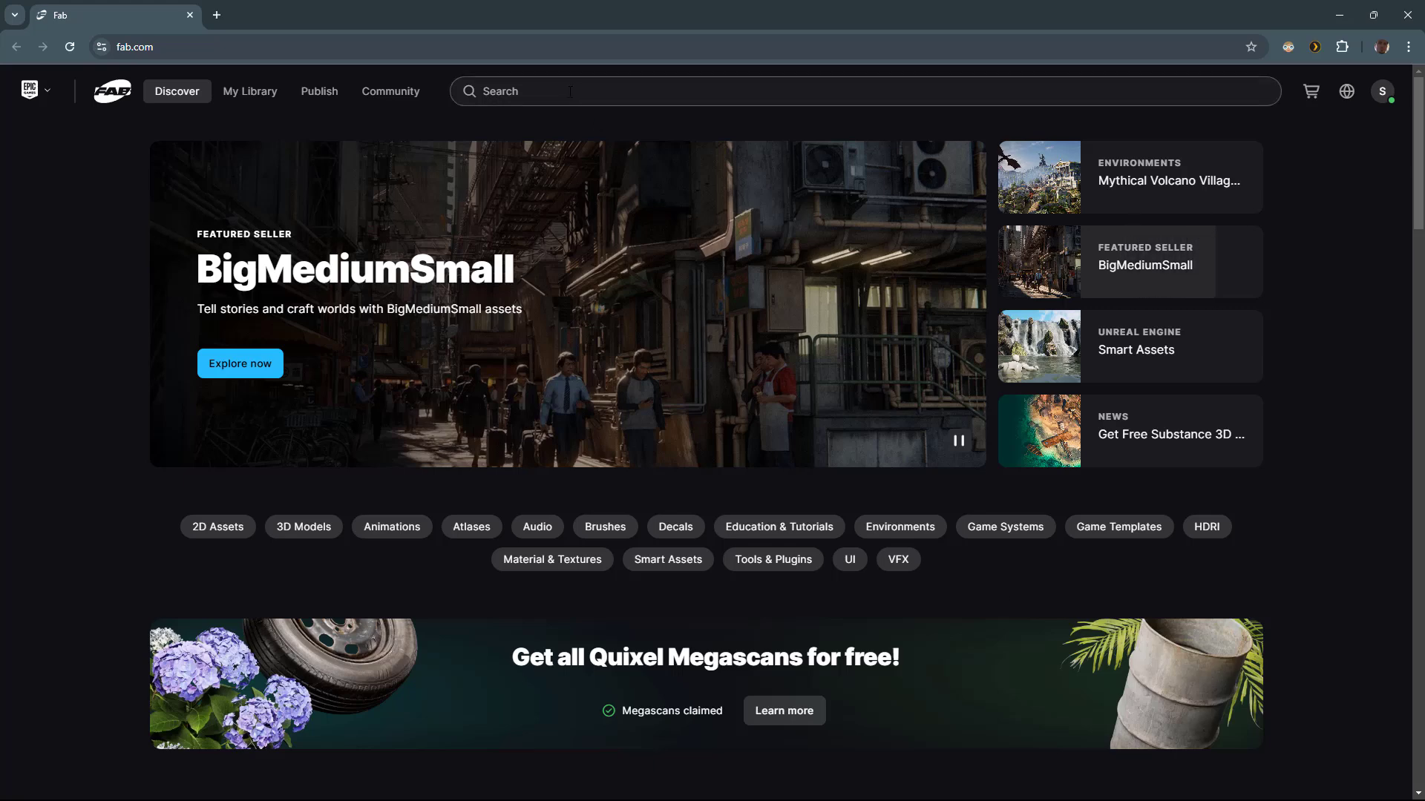
Step: On fab.com, find Old Mine under Unreal Engine content and add it to My Library
{"action": "left_click", "coordinate": [536, 94]}
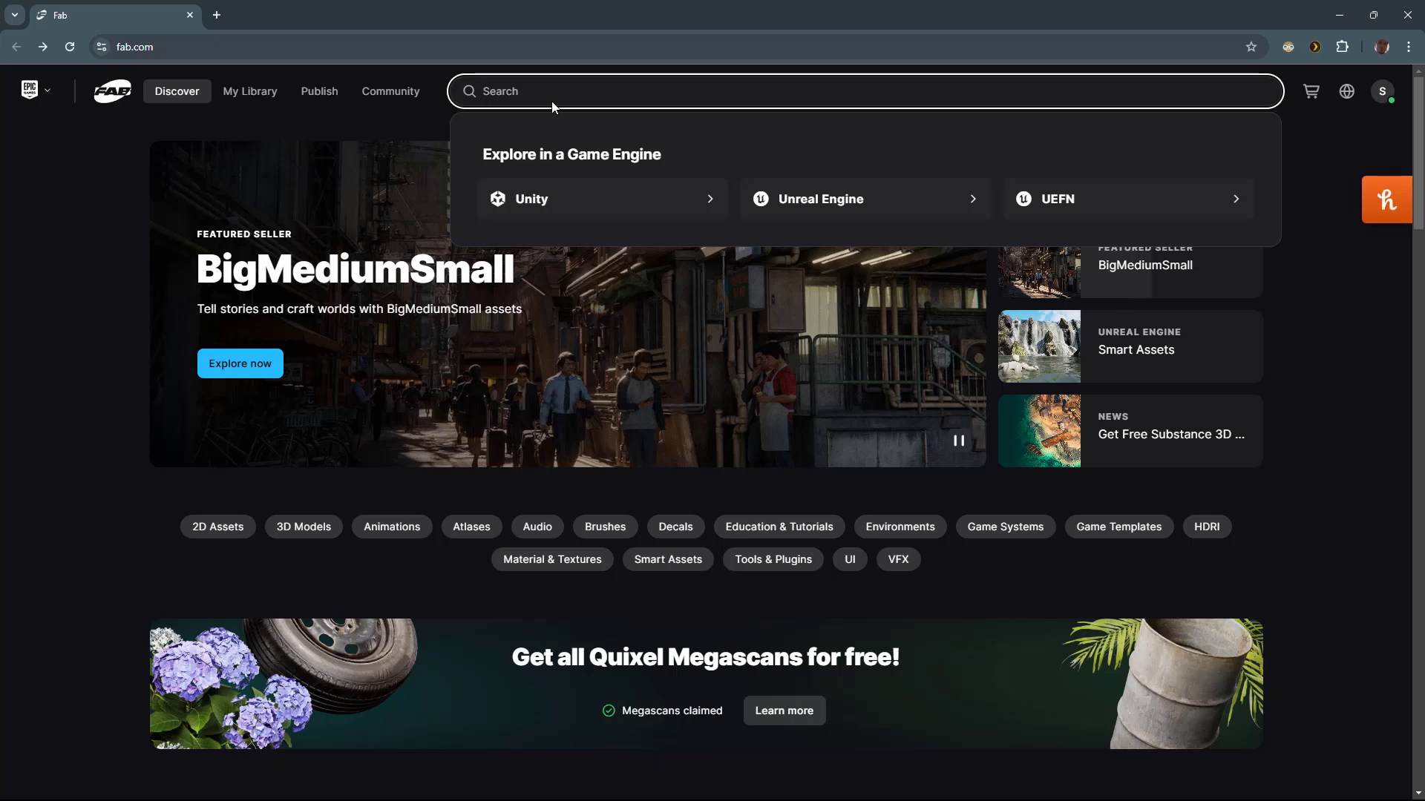
{"action": "left_click", "coordinate": [843, 207]}
{"action": "scroll", "coordinate": [610, 496], "scroll_direction": "down", "scroll_amount": 1}
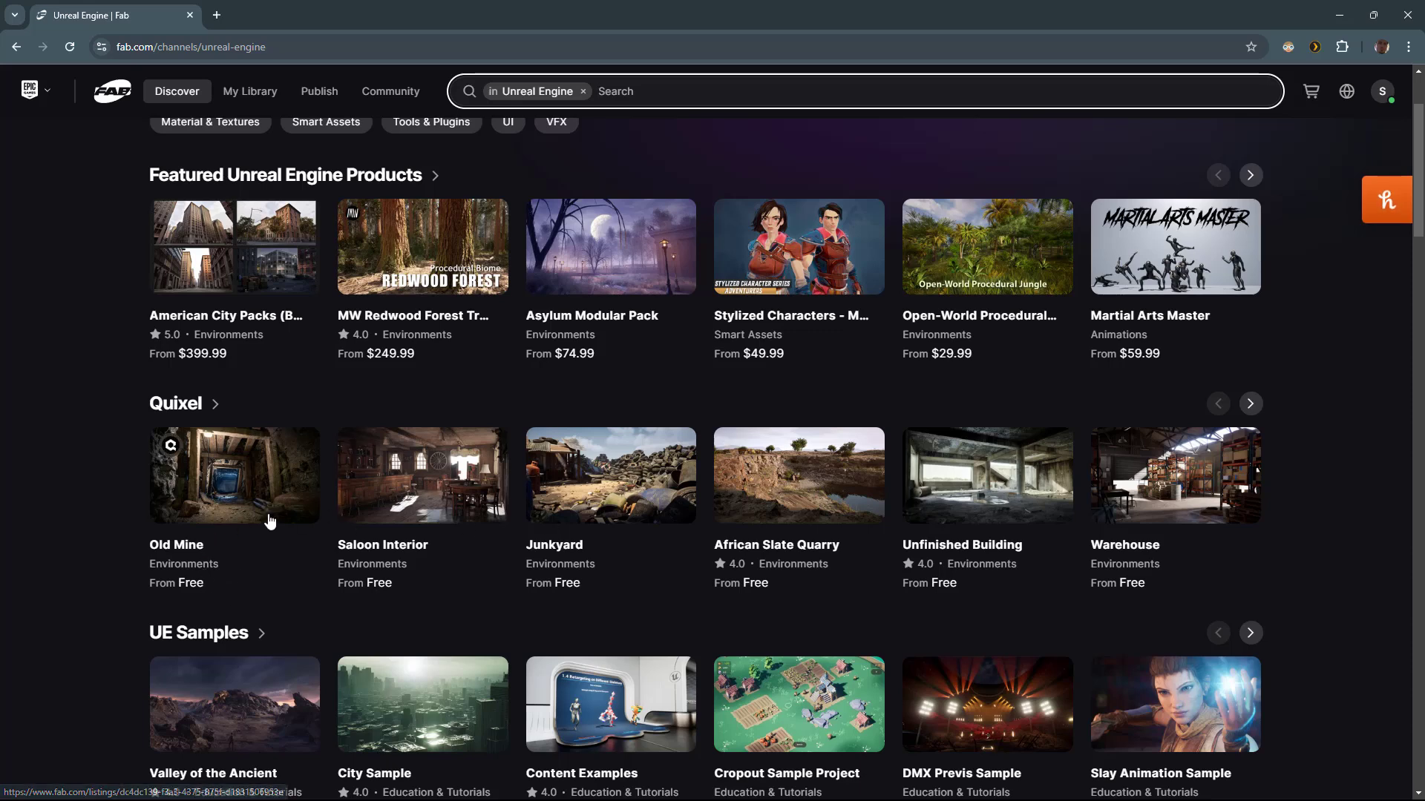
{"action": "left_click", "coordinate": [249, 499]}
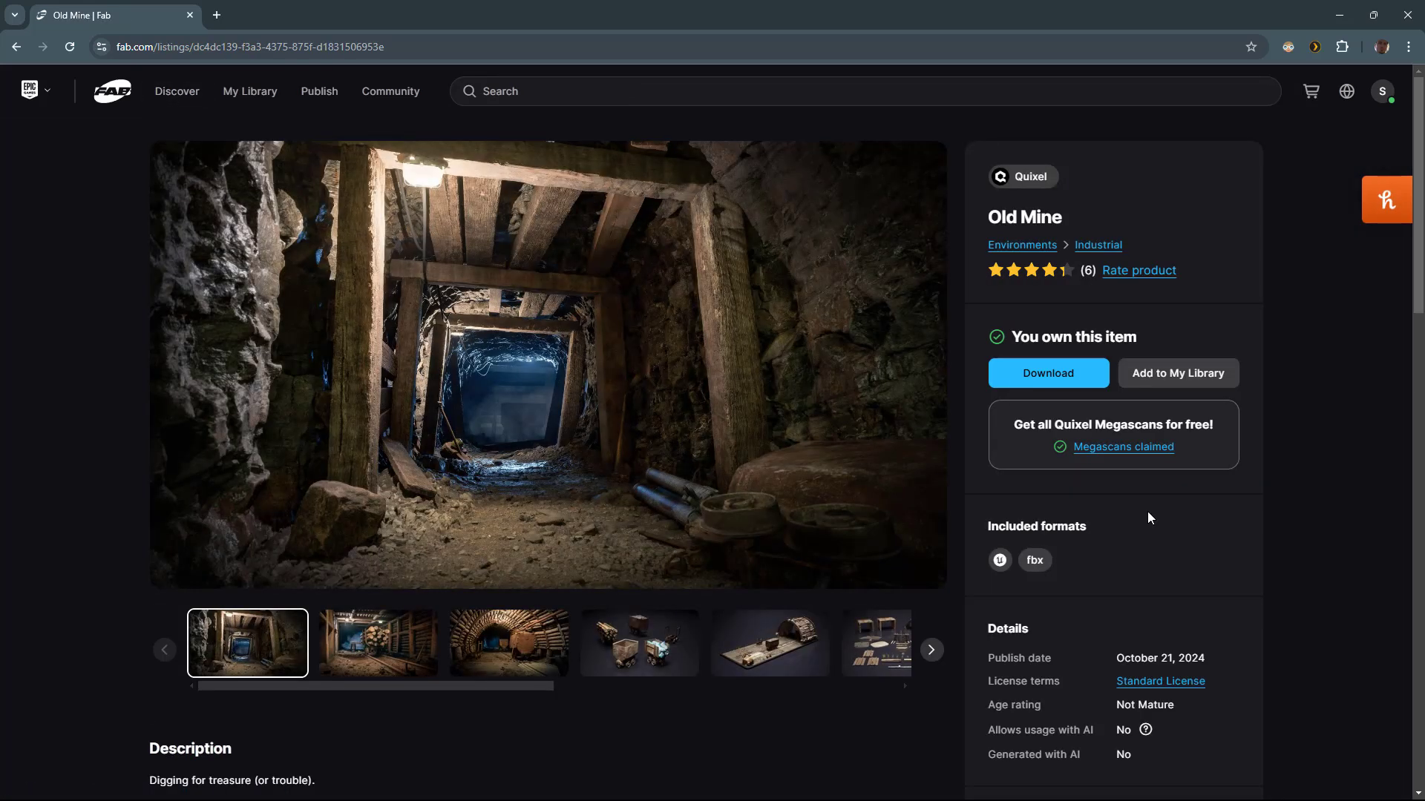
{"action": "left_click", "coordinate": [1172, 384]}
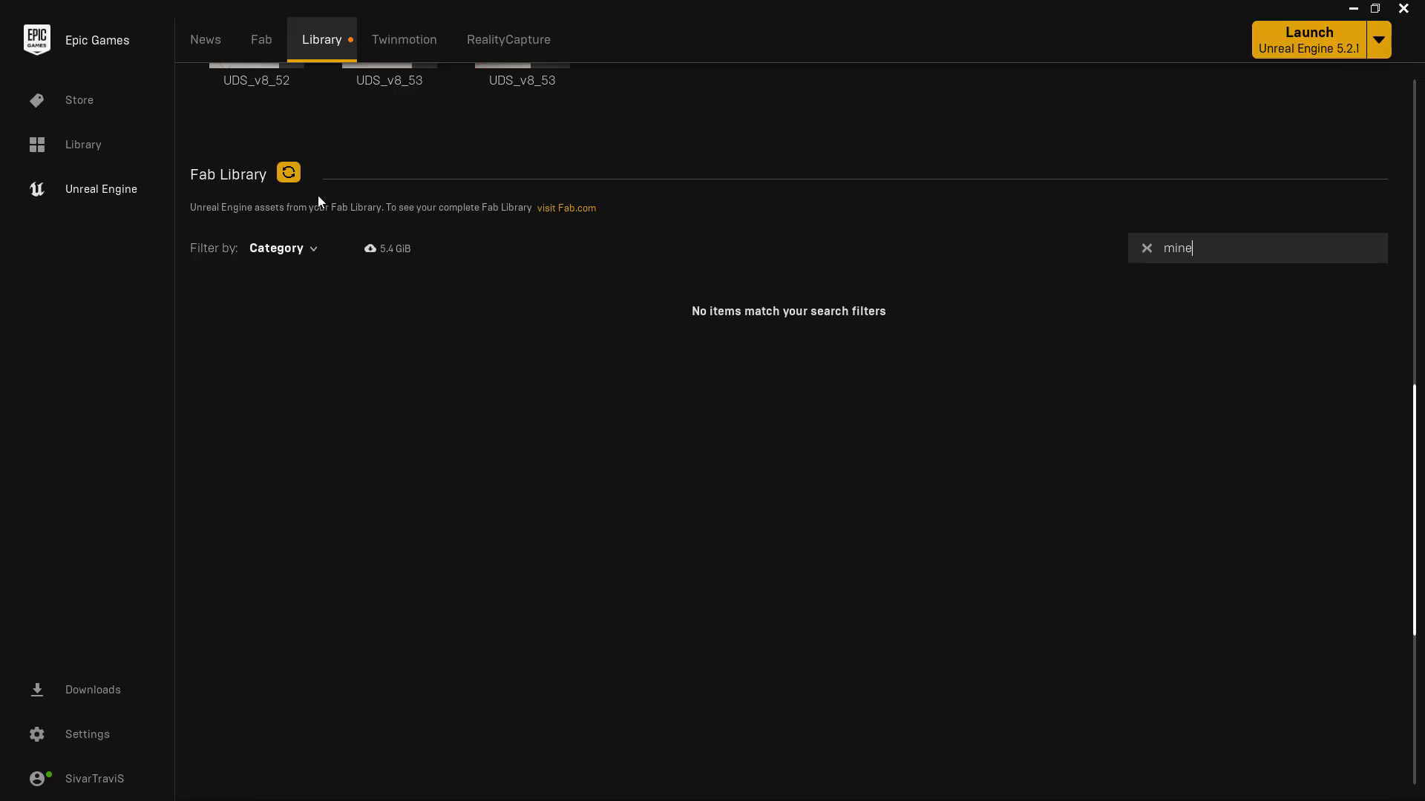
Step: Refresh the launcher's Fab Library list to recheck the 'mine' search
{"action": "left_click", "coordinate": [289, 175]}
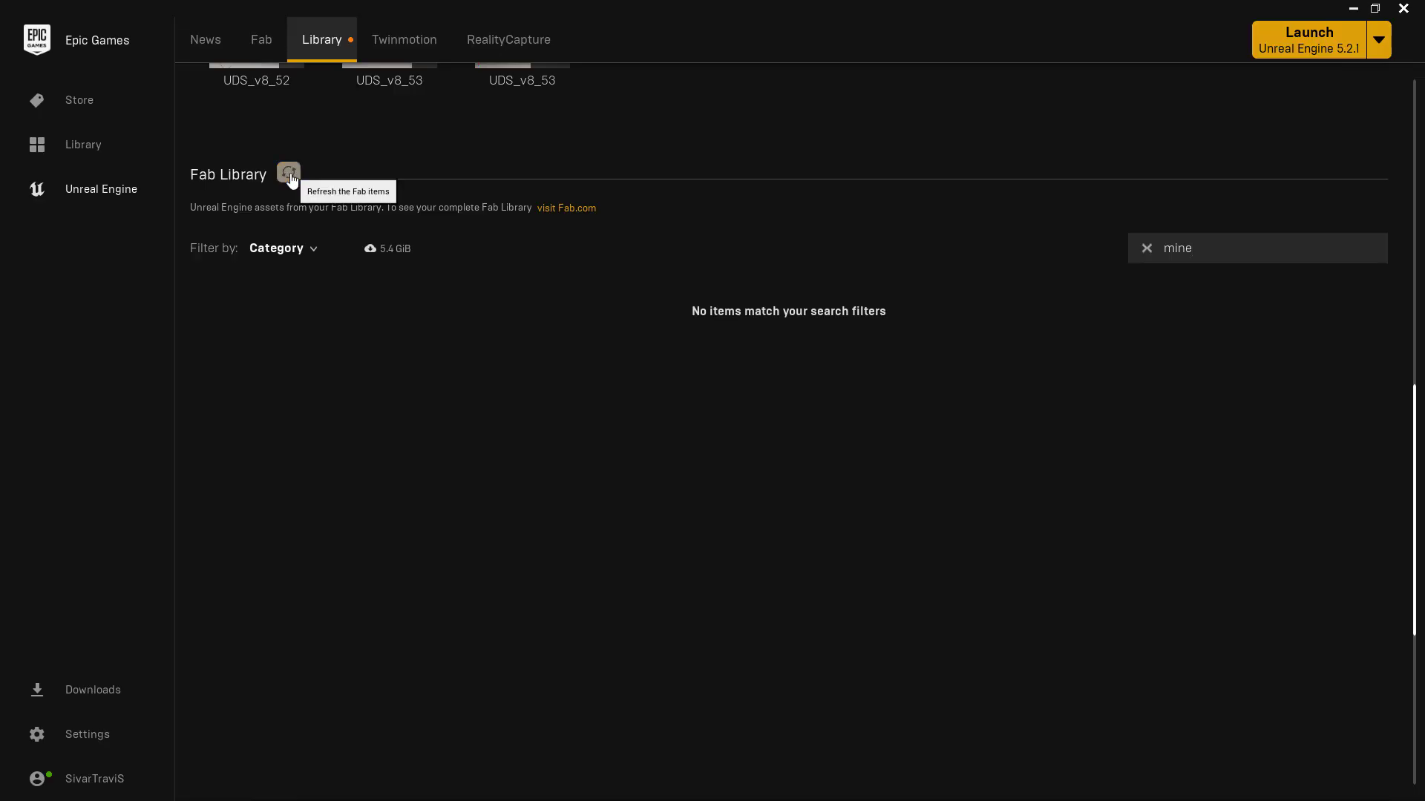